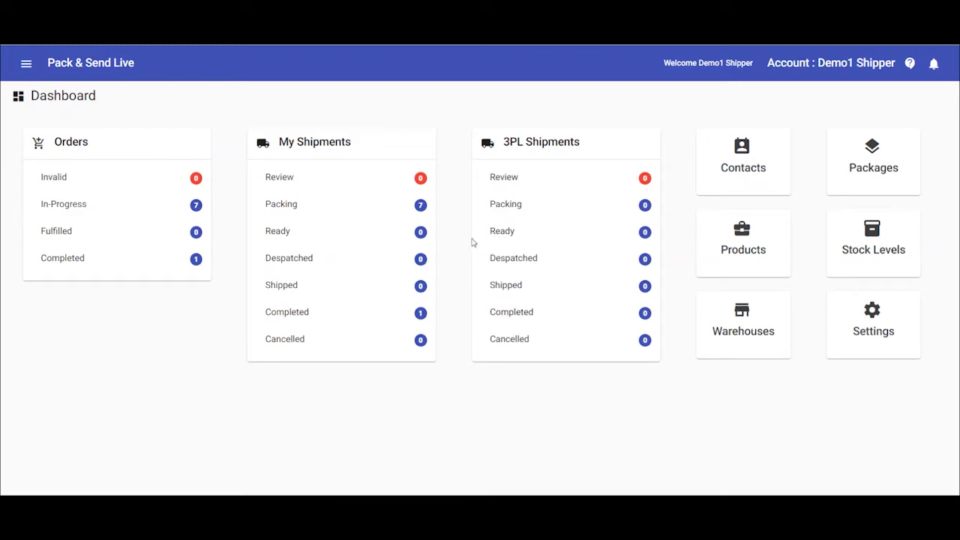
Open the list of own shipments that are in the Packing stage
left_click(333, 197)
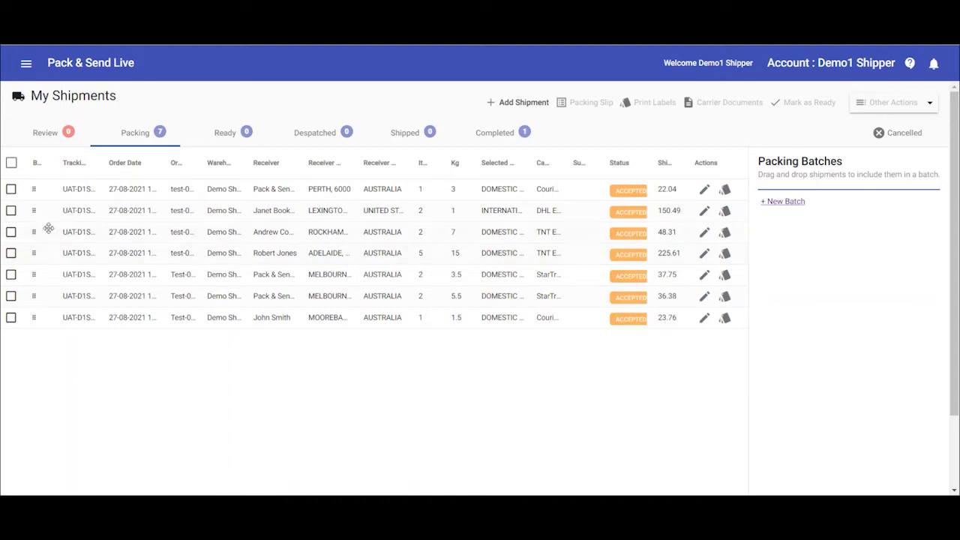
left_click(10, 189)
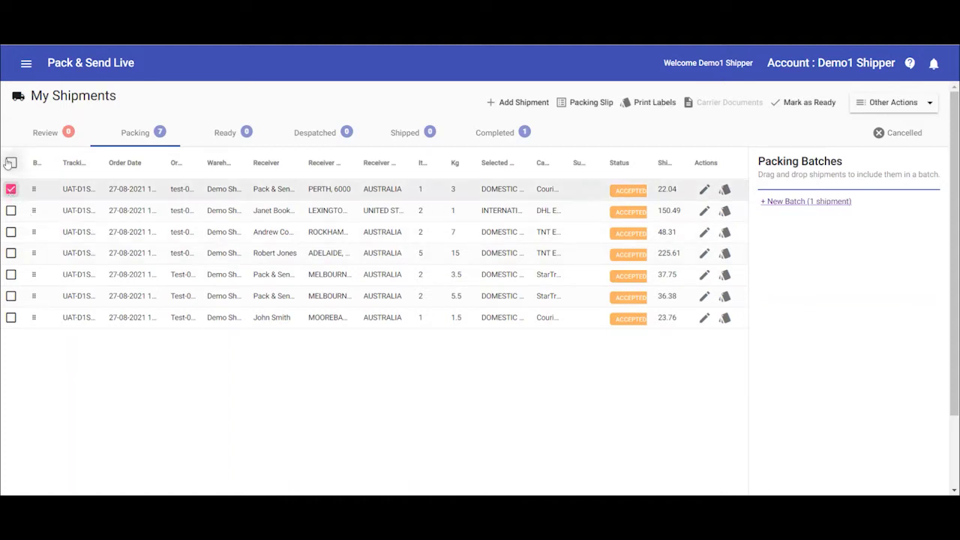
left_click(11, 163)
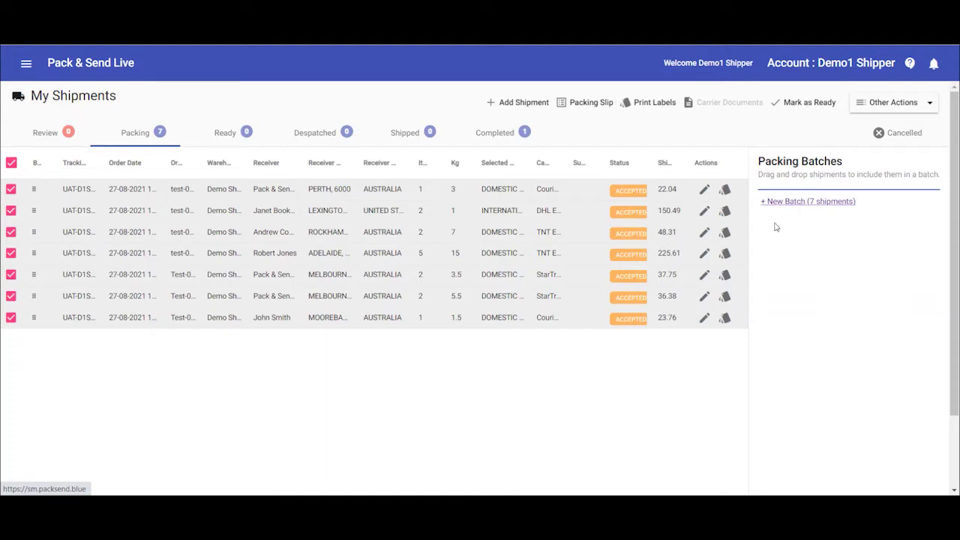
left_click(11, 162)
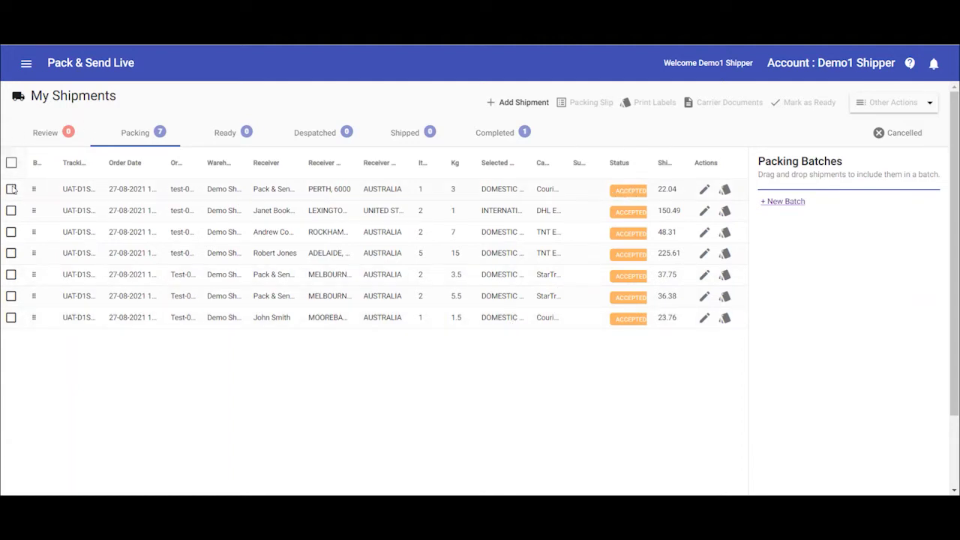
Sort the packing shipments by selected service and select all of them except the international one
left_click(503, 162)
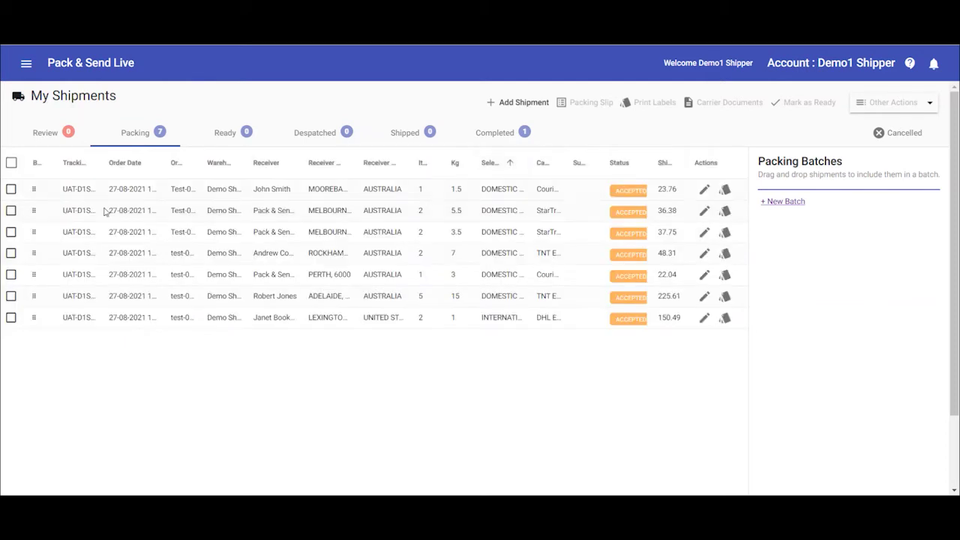
left_click(11, 162)
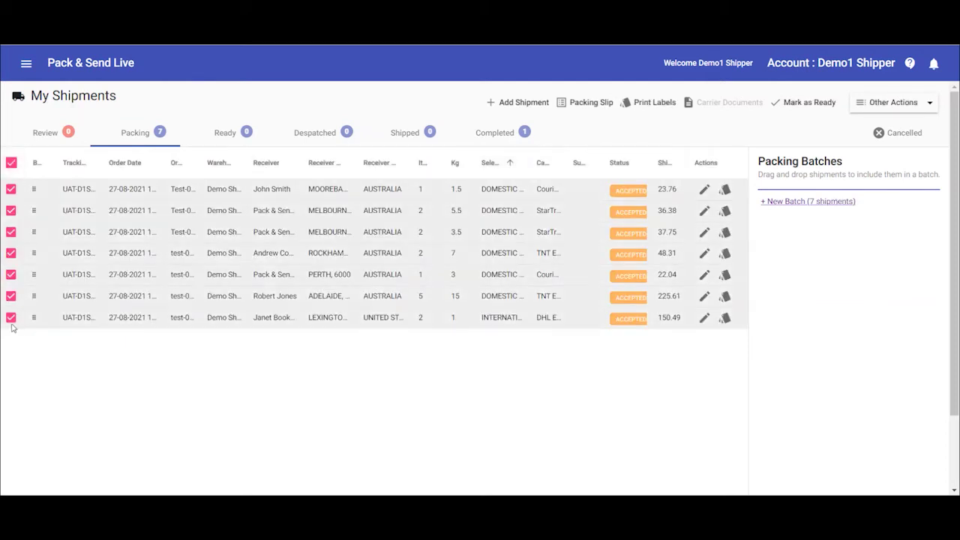
left_click(10, 317)
Create a new packing batch named "domestic" that includes the six selected shipments
left_click(801, 203)
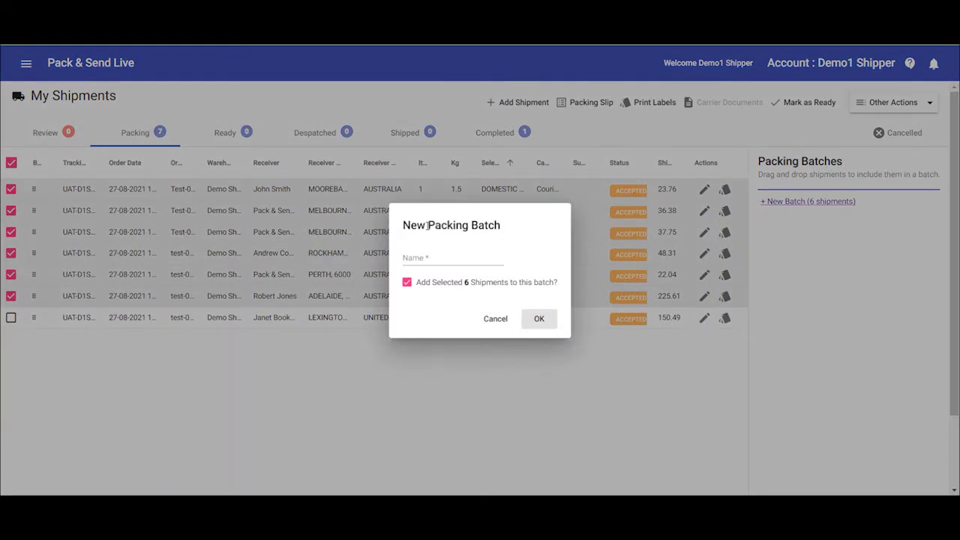
left_click(459, 259)
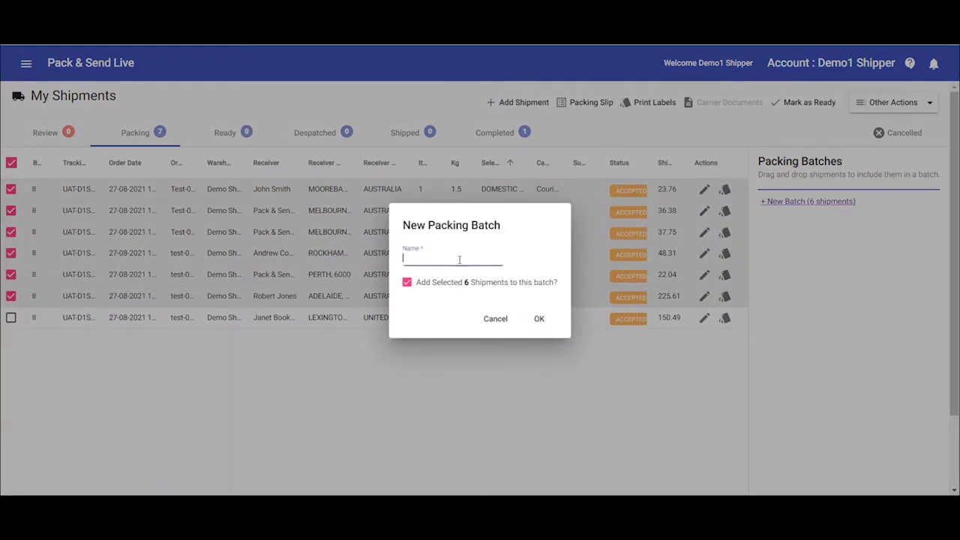
type("domestic")
left_click(540, 326)
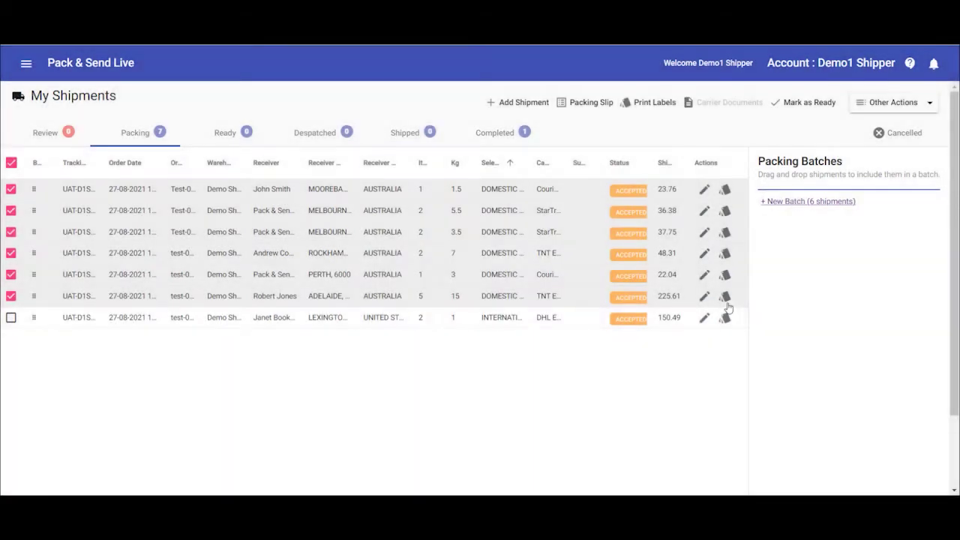
Filter the shipment list to the domestic batch, return to all shipments, and filter to the batch again
mouse_move(823, 253)
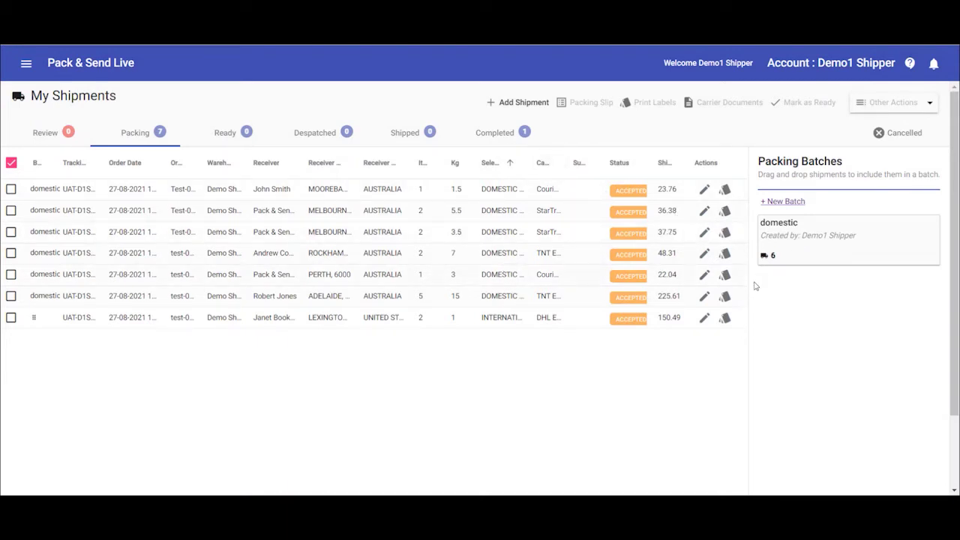
left_click(785, 259)
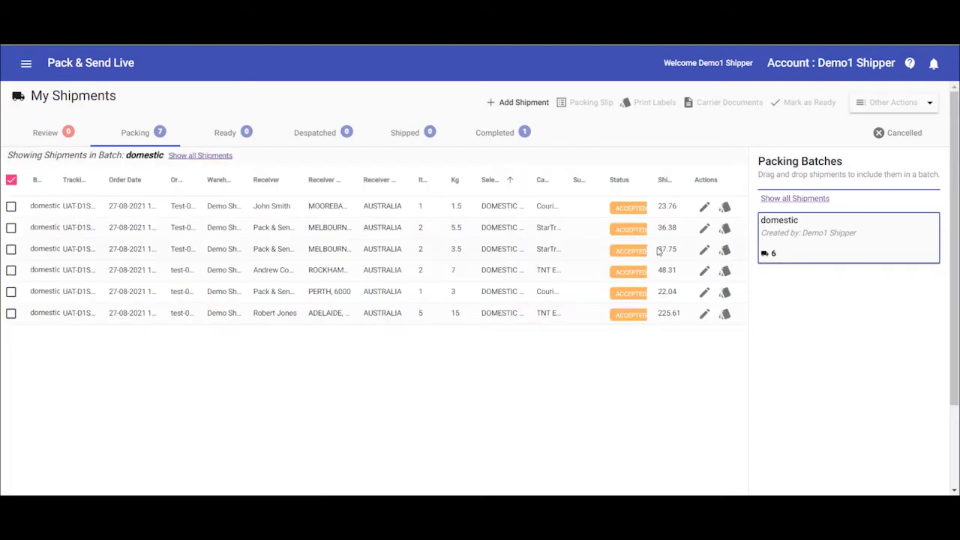
left_click(217, 156)
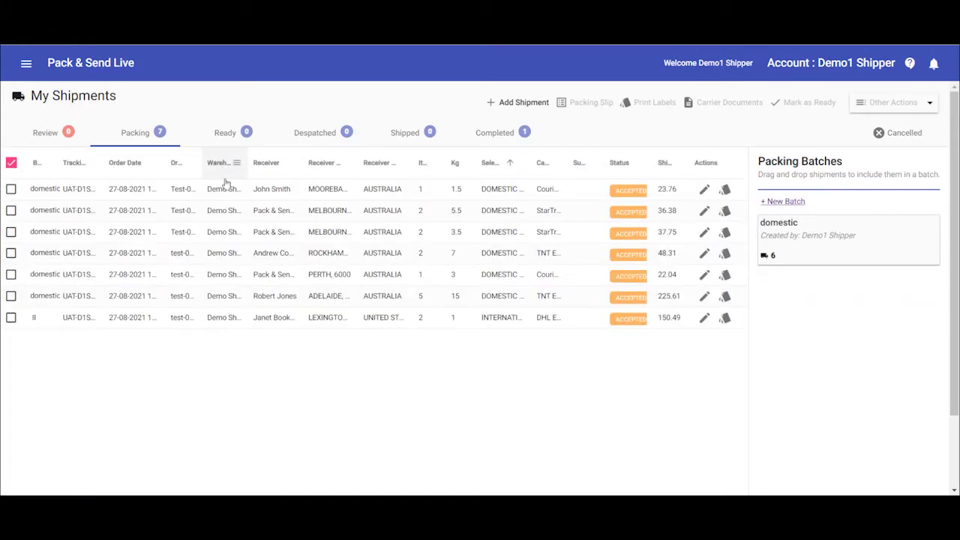
left_click(834, 254)
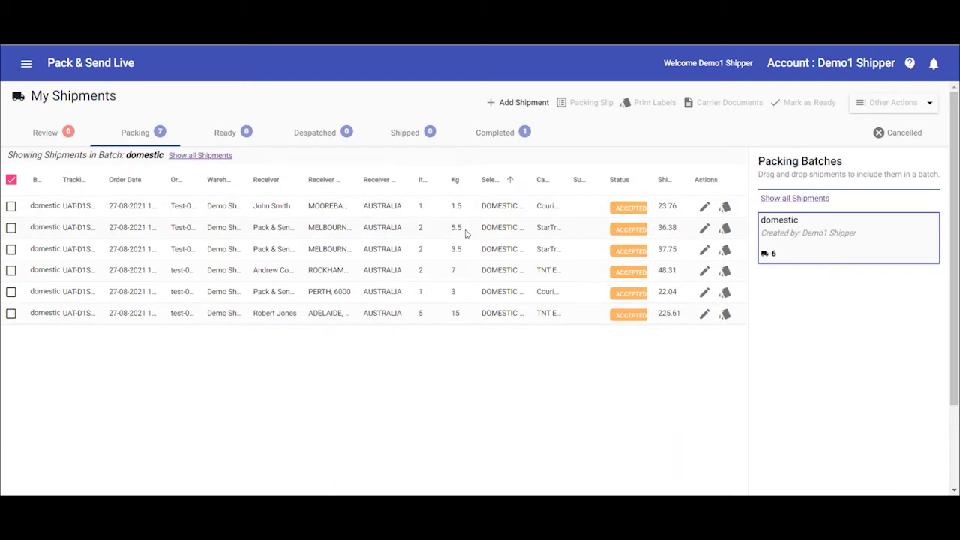
Generate the packing slips for the whole domestic batch and dismiss the progress dialog
mouse_move(802, 260)
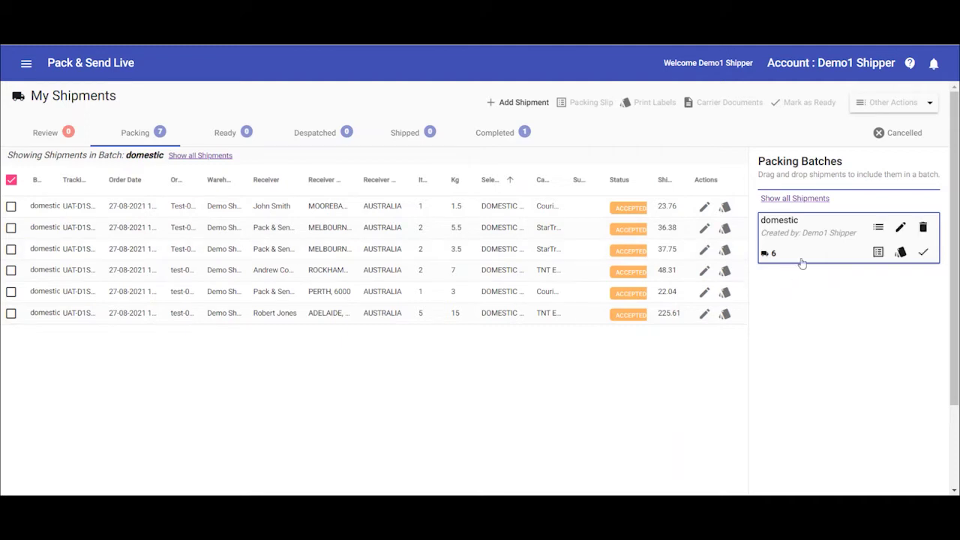
left_click(879, 253)
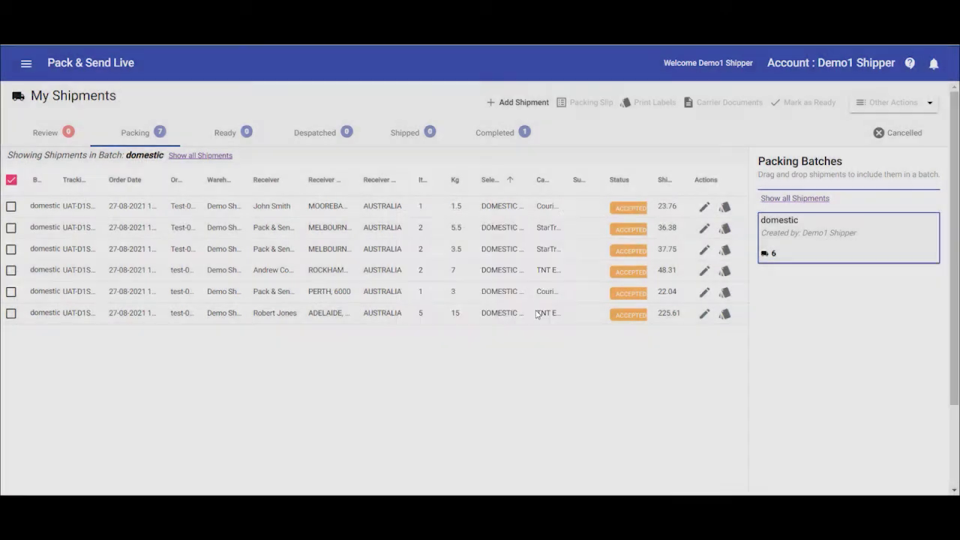
left_click(535, 314)
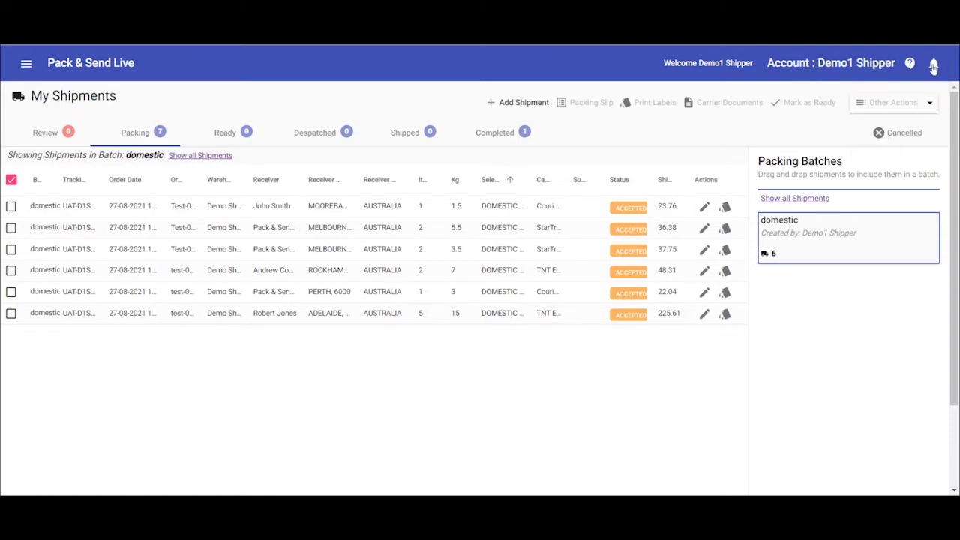
View the generated packing slips through the notification centre and return to the domestic batch list
left_click(934, 66)
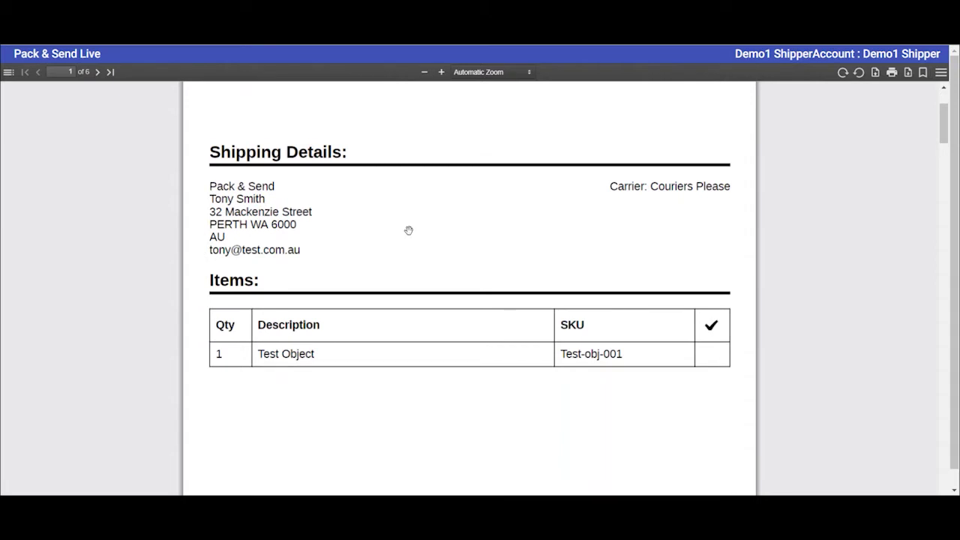
key("ctrl+w")
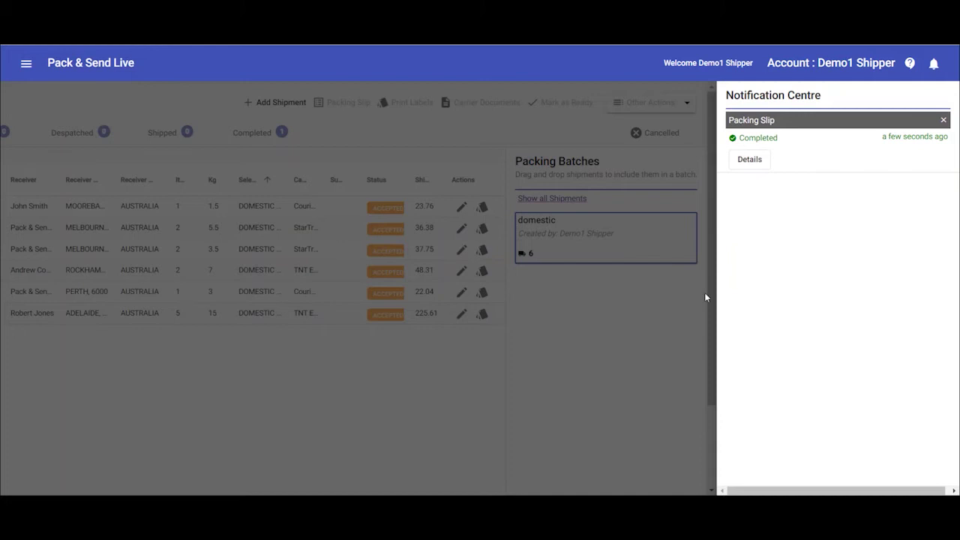
left_click(664, 330)
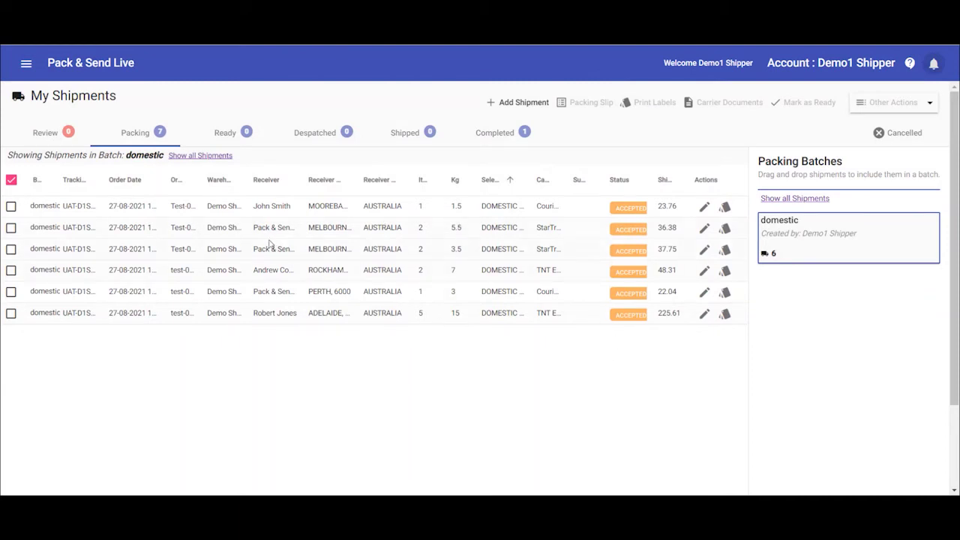
In the 5.5 kg Melbourne shipment, delete the 0.5 kg package and set the remaining package's packaging to Main Carton
left_click(703, 230)
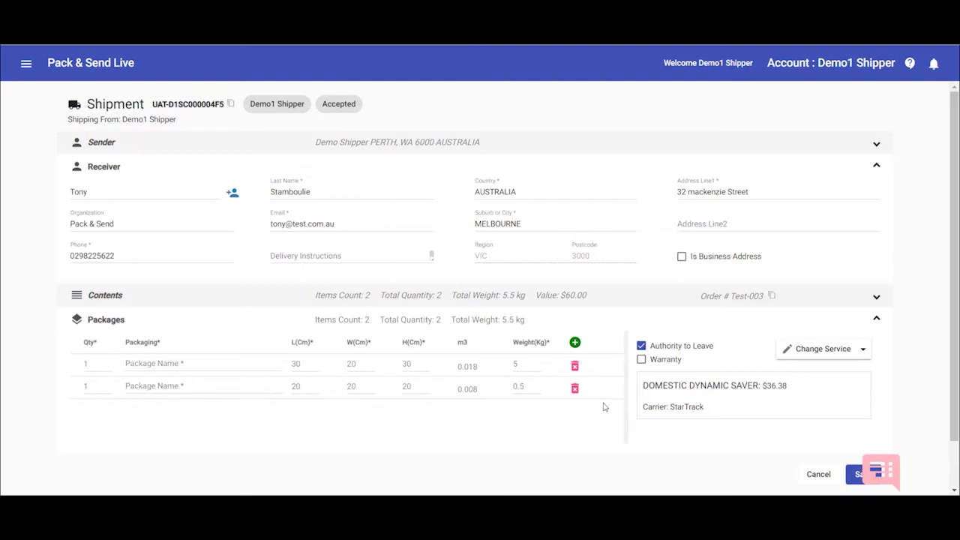
left_click(575, 389)
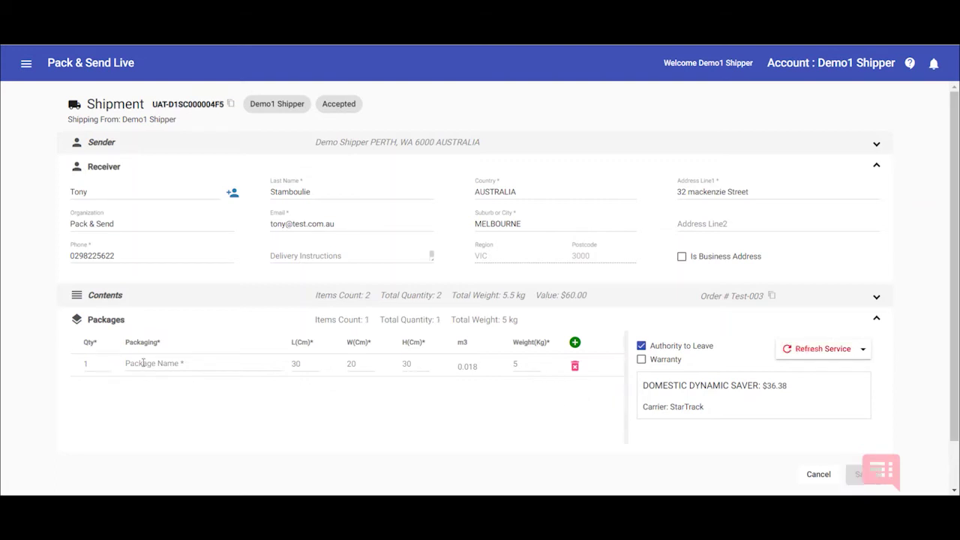
left_click(142, 362)
type("main")
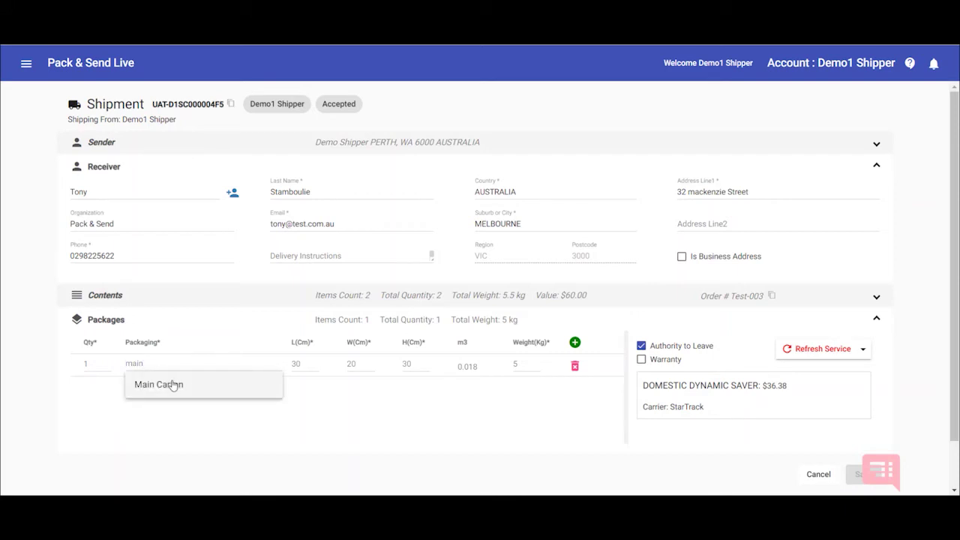
left_click(171, 385)
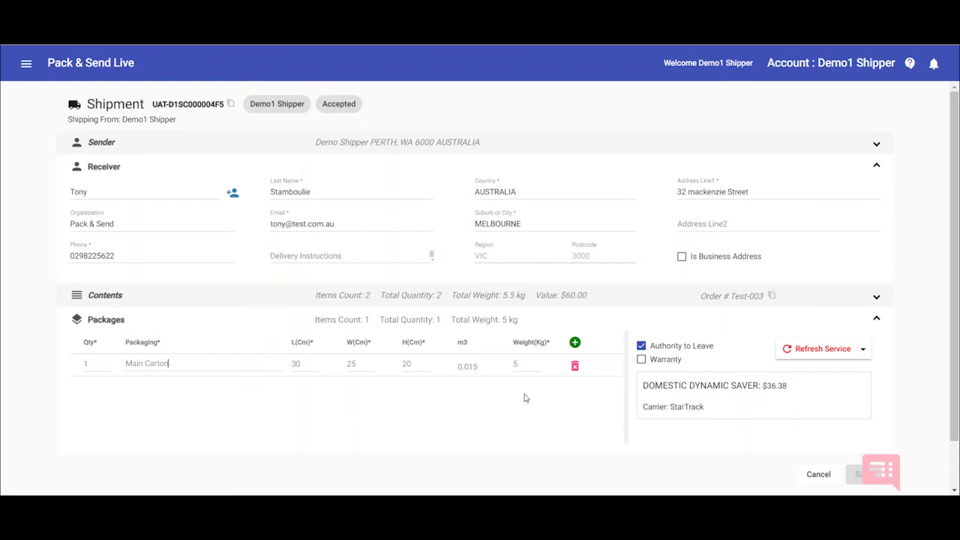
Refresh the shipment's service quote for the changed packaging and save the shipment
left_click(807, 350)
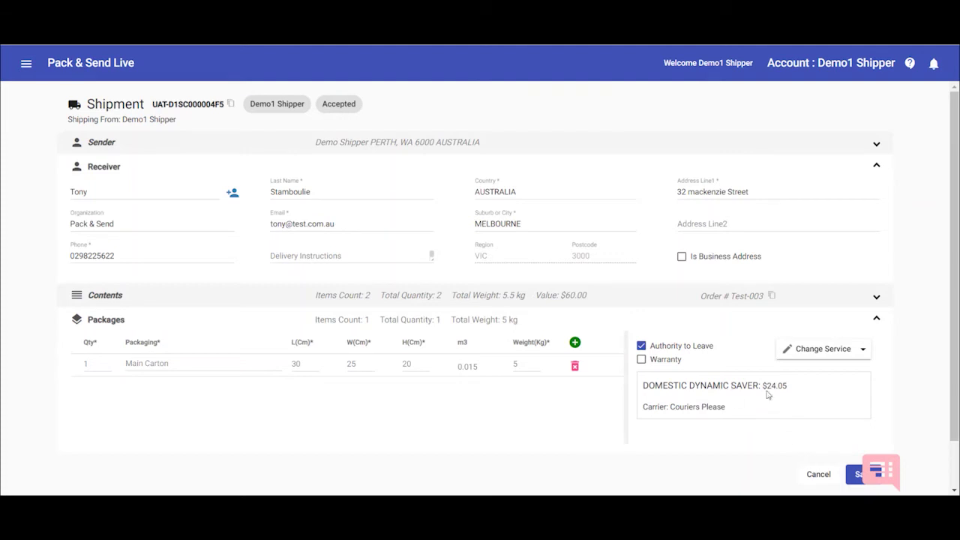
left_click(852, 476)
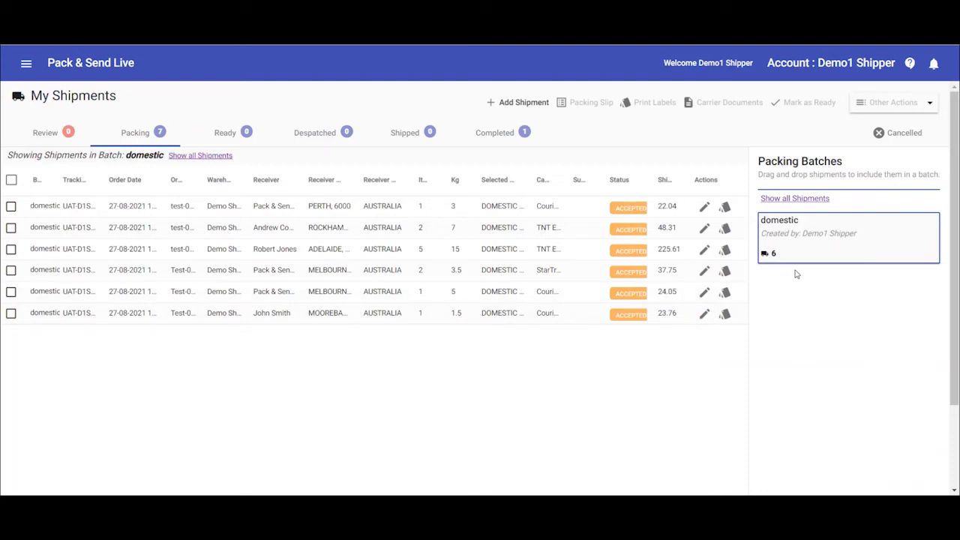
mouse_move(795, 248)
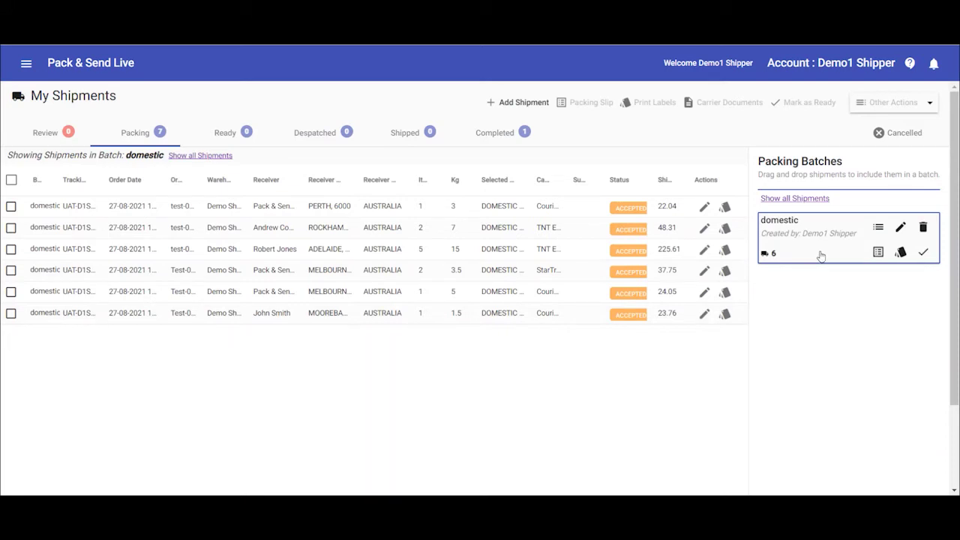
left_click(11, 180)
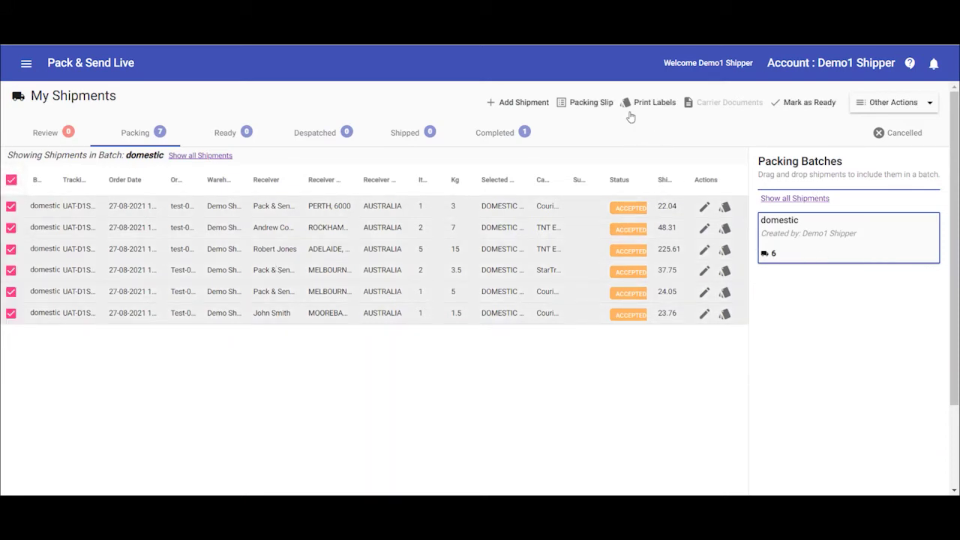
left_click(11, 180)
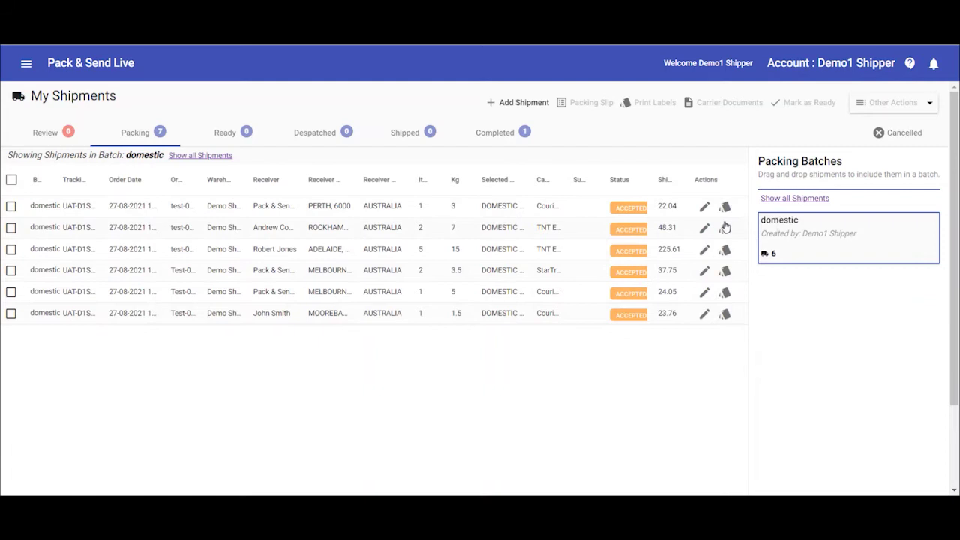
Print the labels for the whole domestic batch and close the label preparation dialog
mouse_move(817, 250)
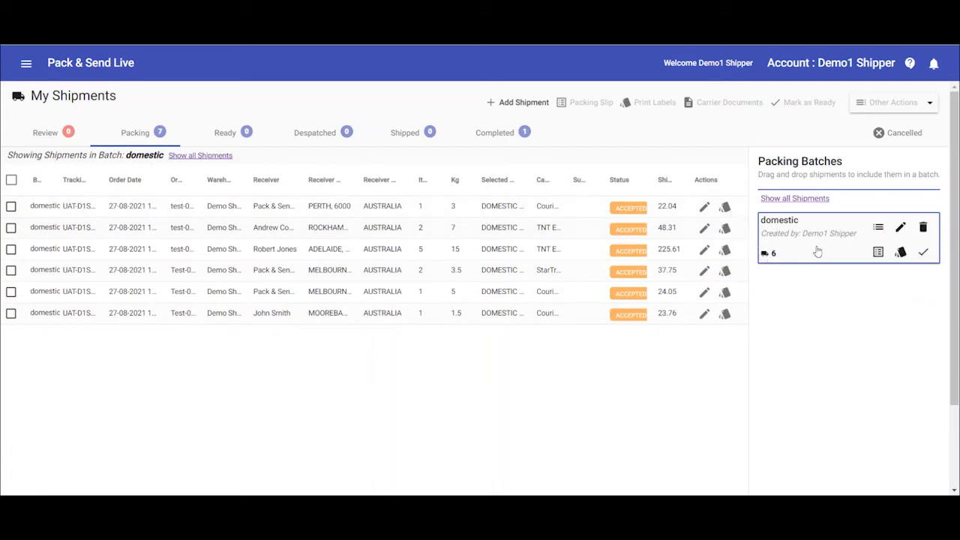
left_click(901, 255)
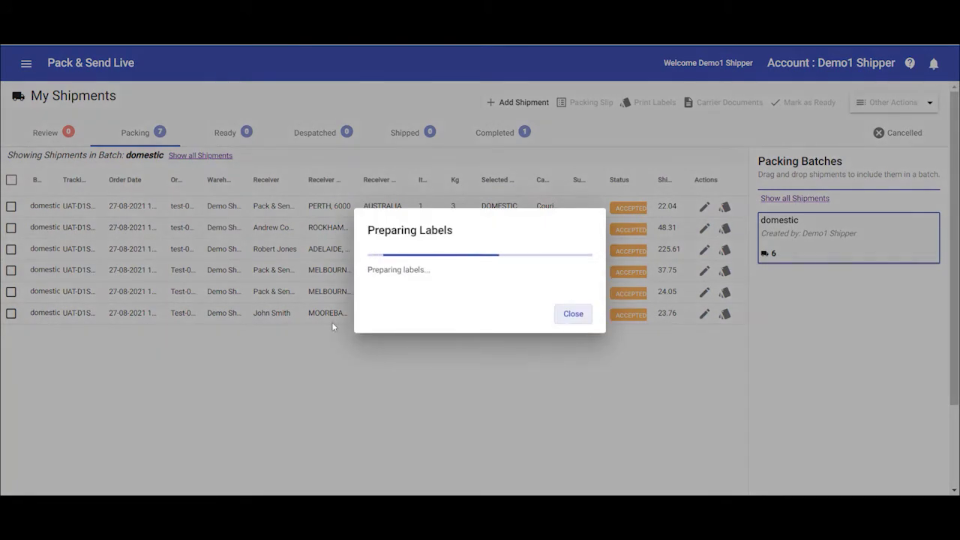
left_click(569, 314)
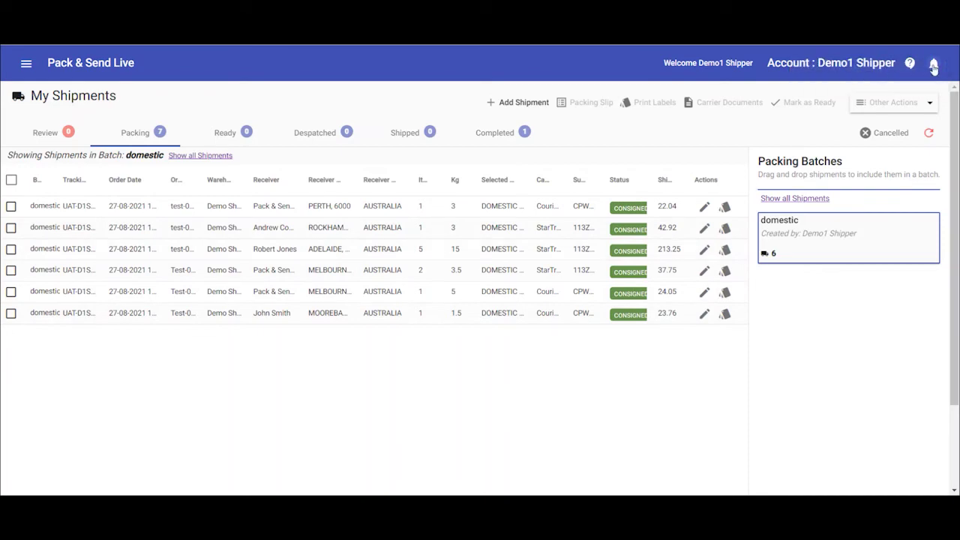
View the details of the latest label job in the notification centre and return to the domestic batch list
left_click(934, 67)
left_click(753, 159)
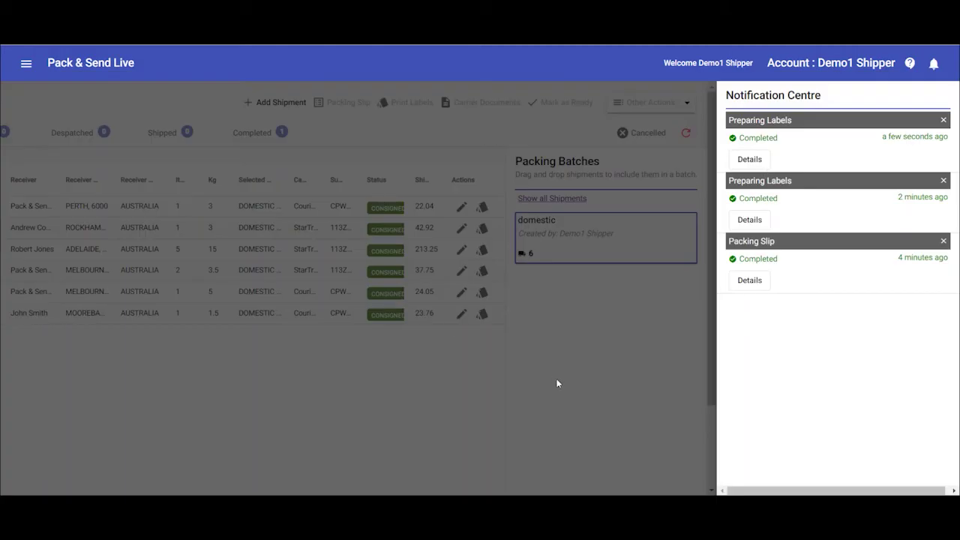
left_click(559, 383)
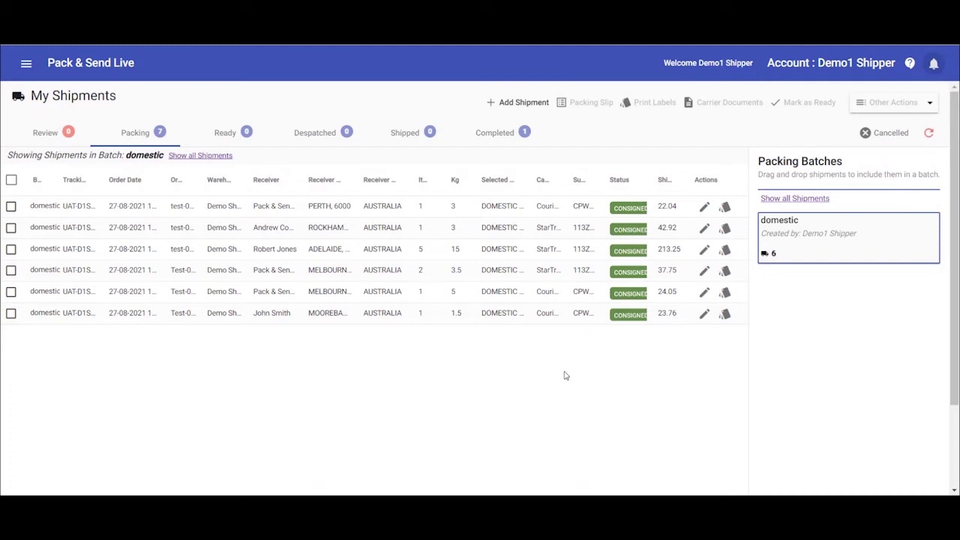
Mark all shipments in the domestic packing batch as ready and confirm
mouse_move(808, 253)
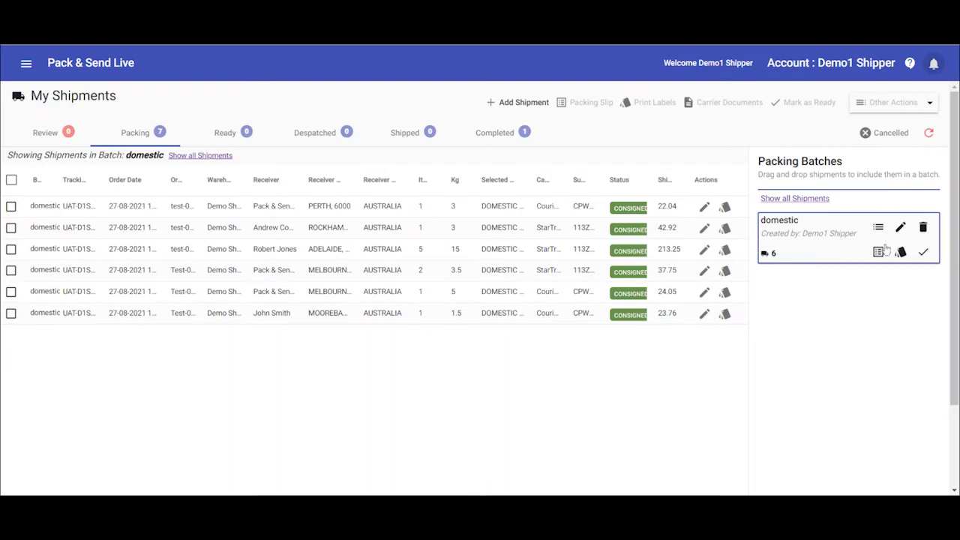
left_click(925, 255)
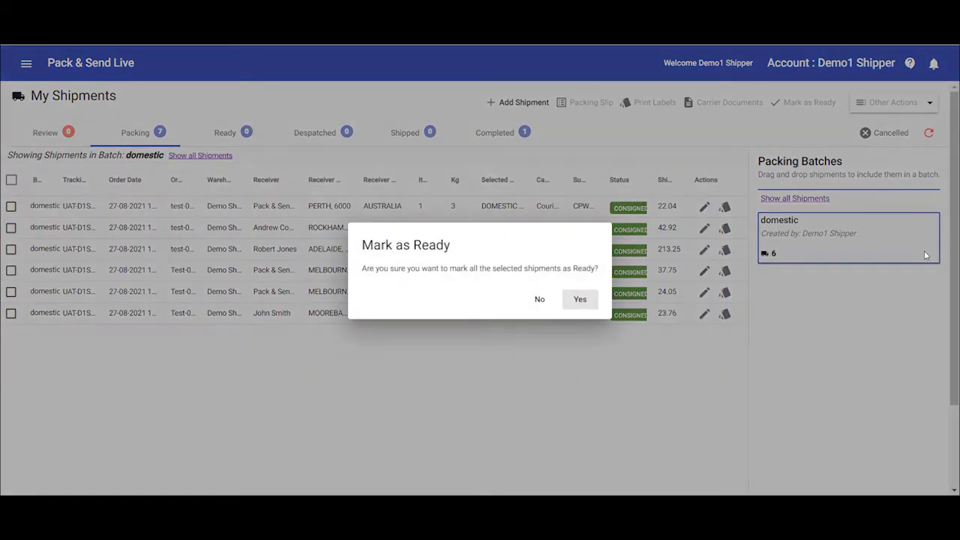
left_click(584, 300)
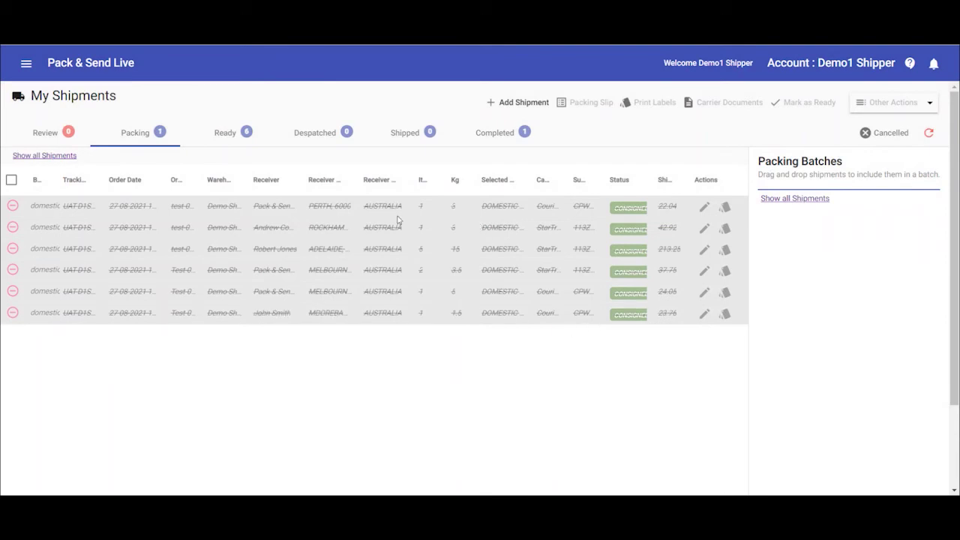
Check the ready shipments, and list all shipments still in packing without the batch filter
left_click(232, 132)
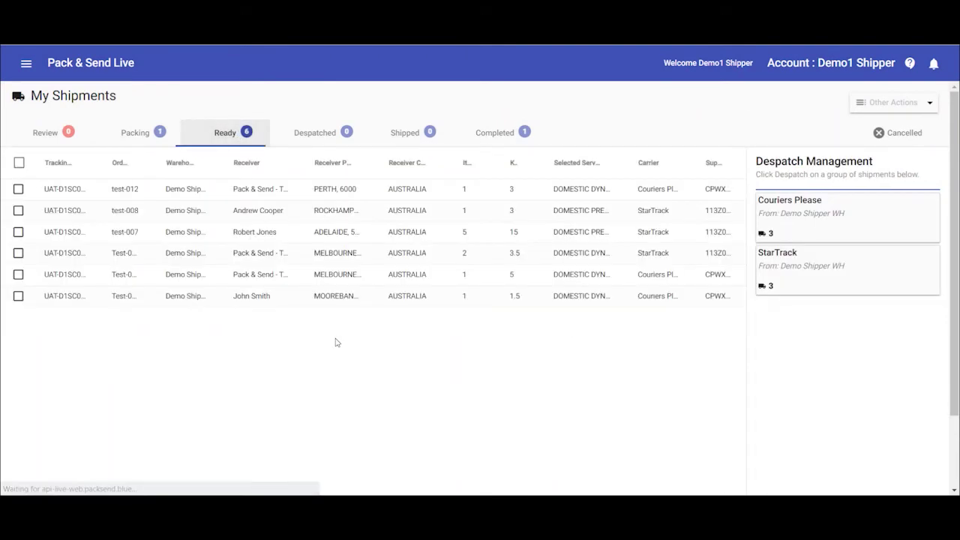
left_click(132, 134)
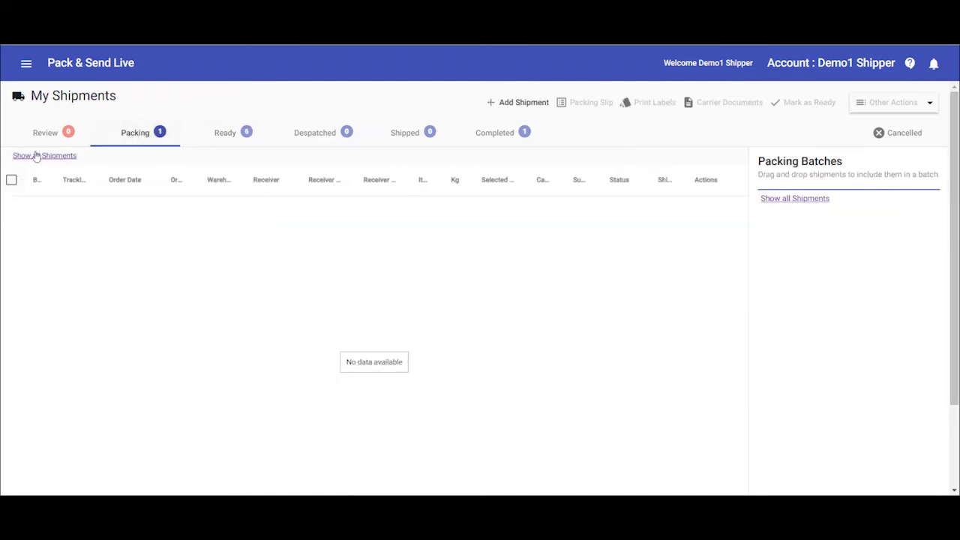
left_click(36, 156)
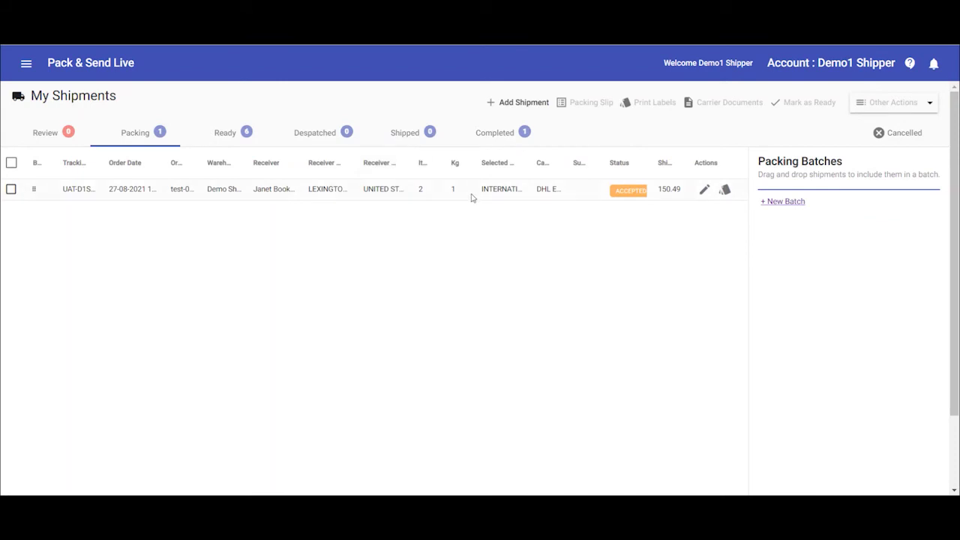
For the ready Couriers Please group, start a despatch with pickup booking, set the pickup date to 29/08/2021 and enter "reception" as pickup instructions
left_click(234, 133)
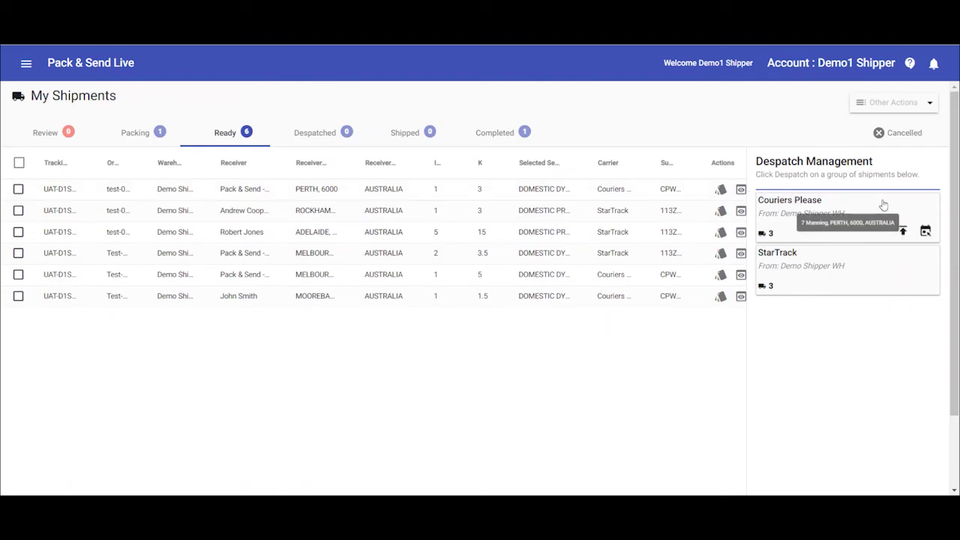
mouse_move(812, 212)
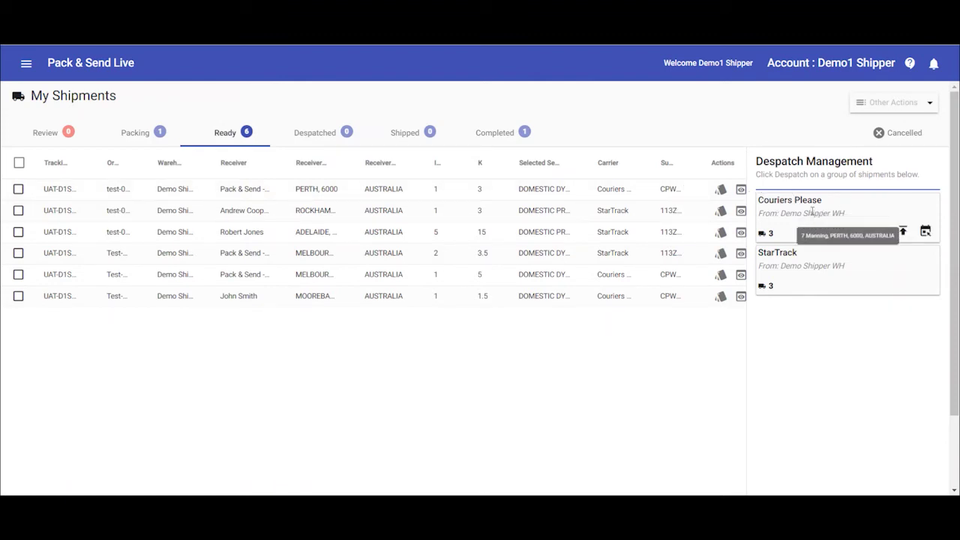
mouse_move(794, 264)
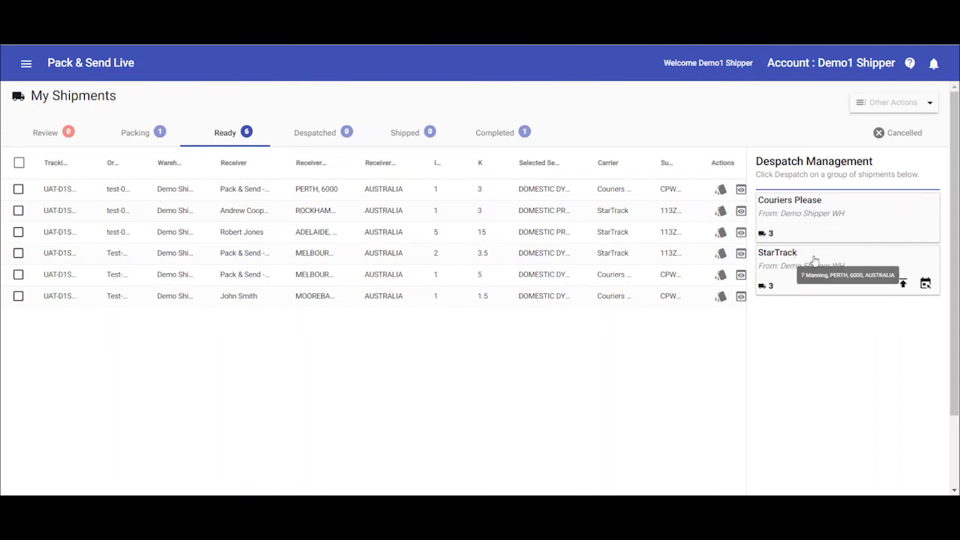
mouse_move(813, 231)
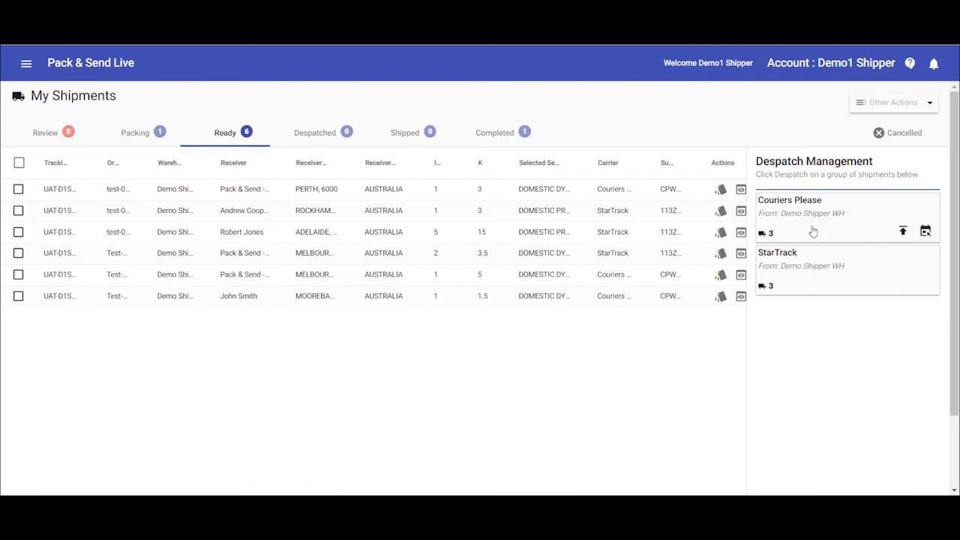
left_click(927, 234)
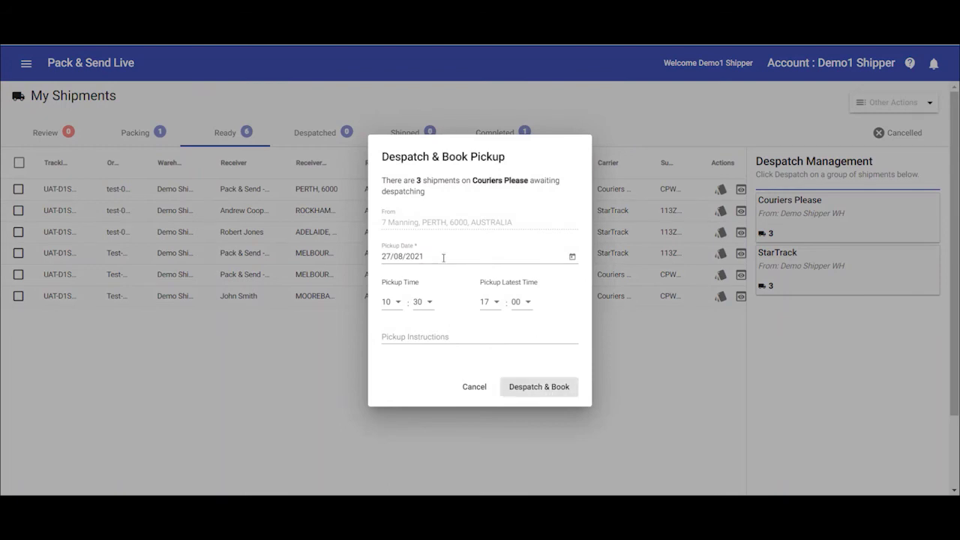
left_click(572, 256)
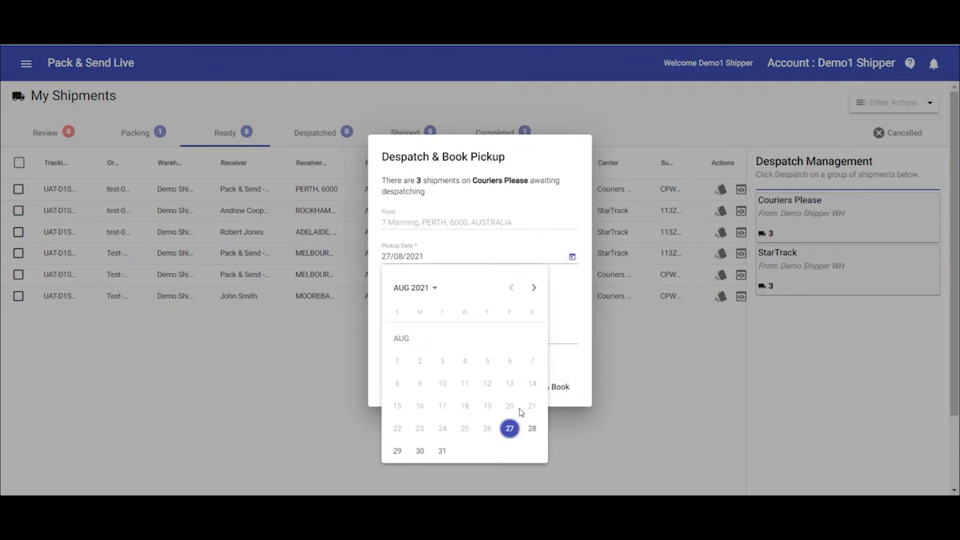
left_click(396, 454)
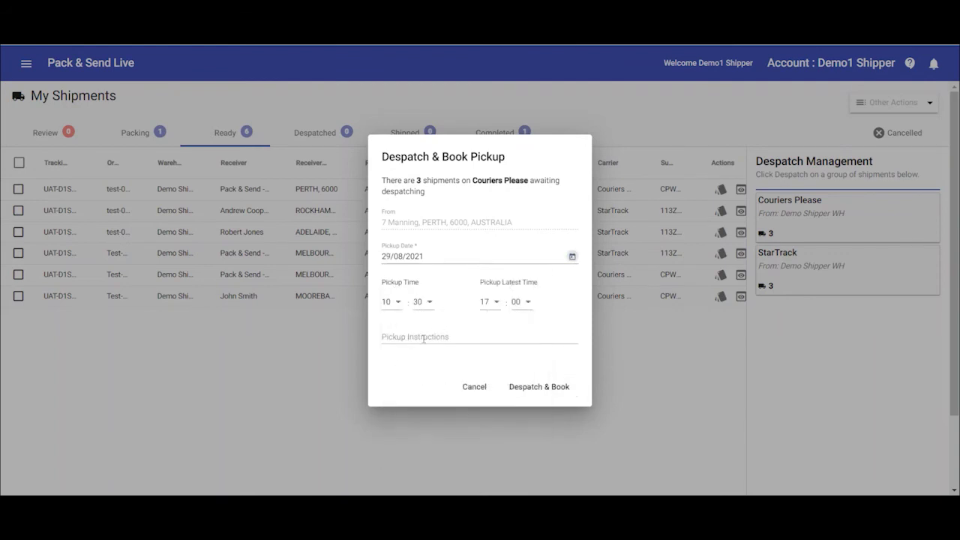
left_click(423, 337)
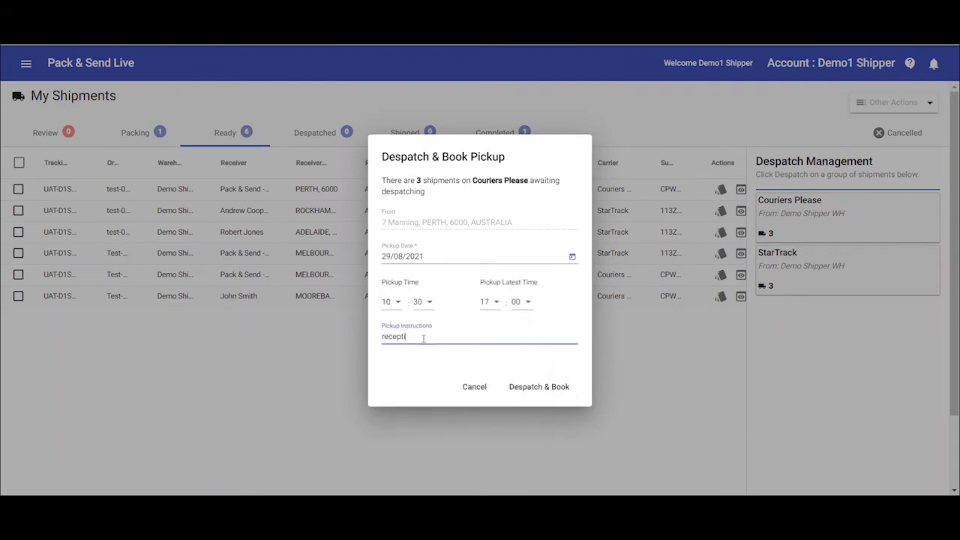
Submit and confirm the Couriers Please despatch and pickup booking, close its summary, and view the despatched shipments
left_click(546, 389)
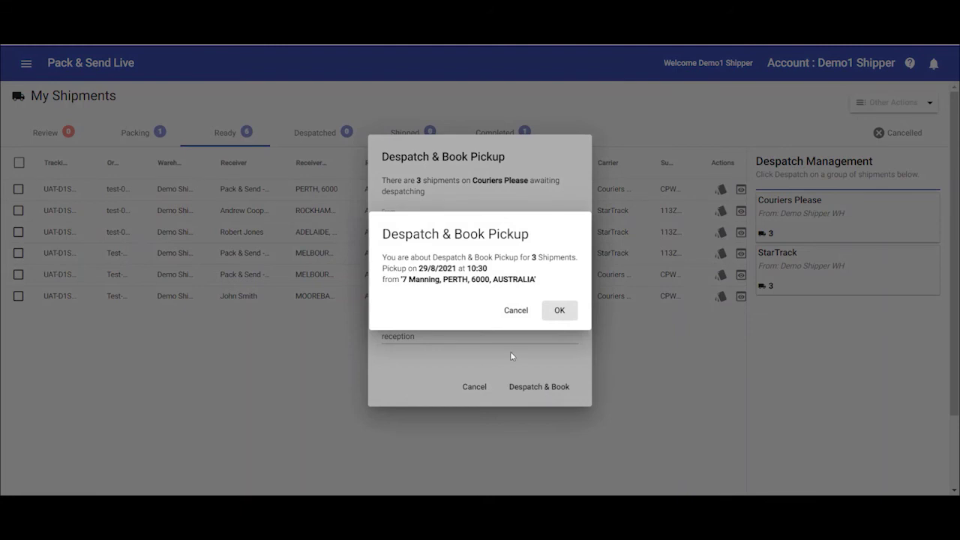
left_click(555, 310)
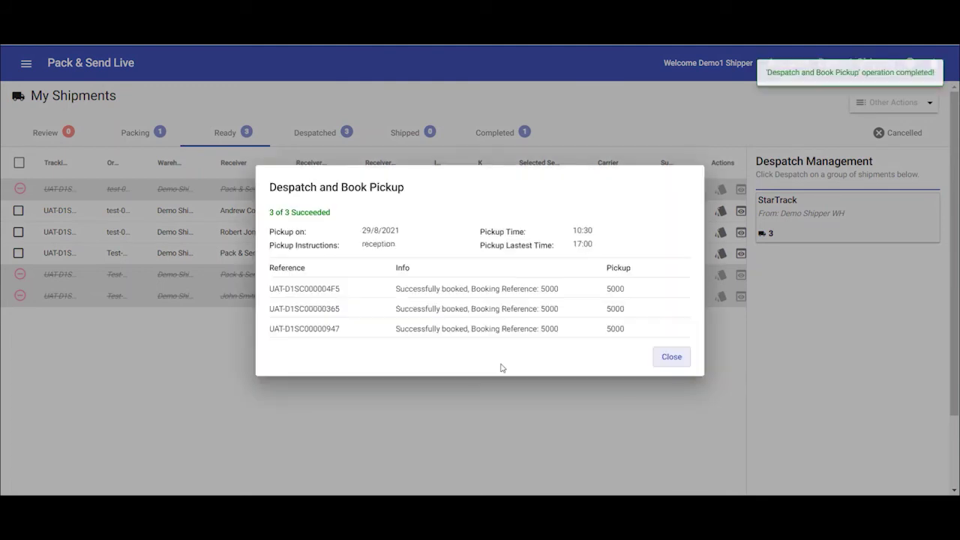
left_click(675, 357)
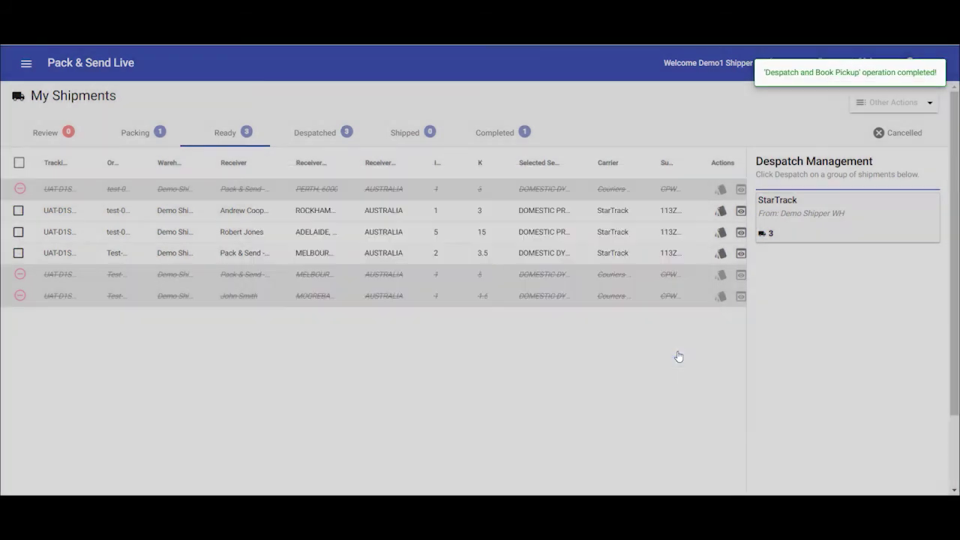
left_click(320, 136)
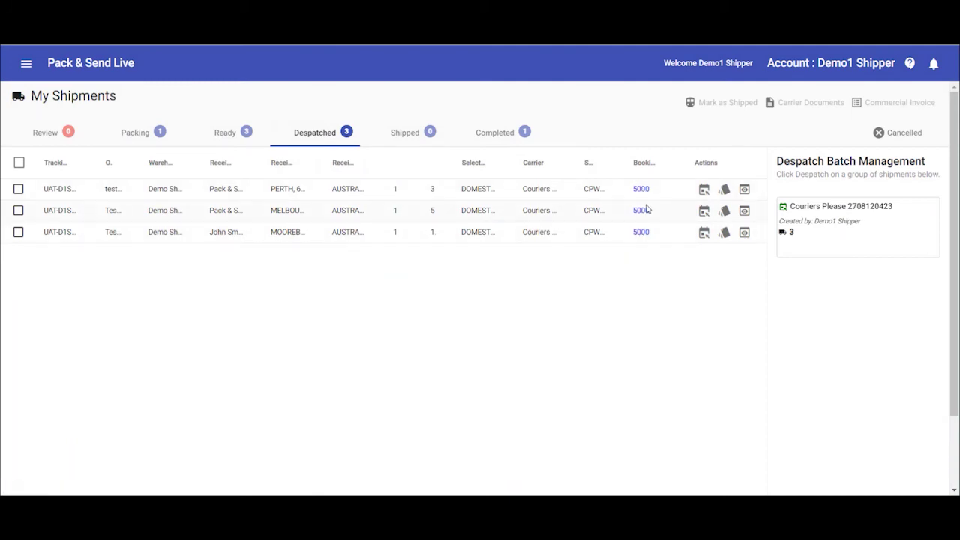
Despatch the ready StarTrack group with a pickup booked for 29/08/2021 and the instructions "reception", and show the despatched shipments
left_click(231, 141)
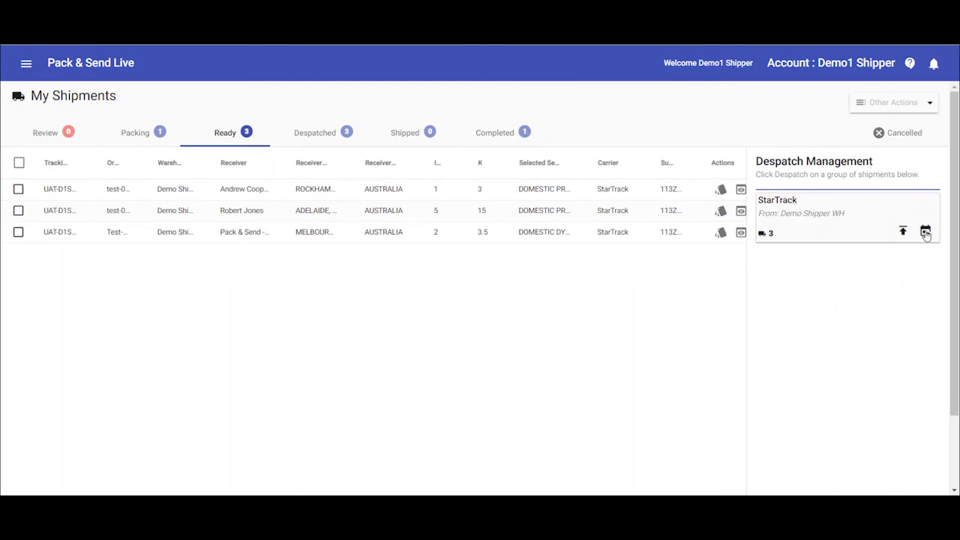
left_click(925, 232)
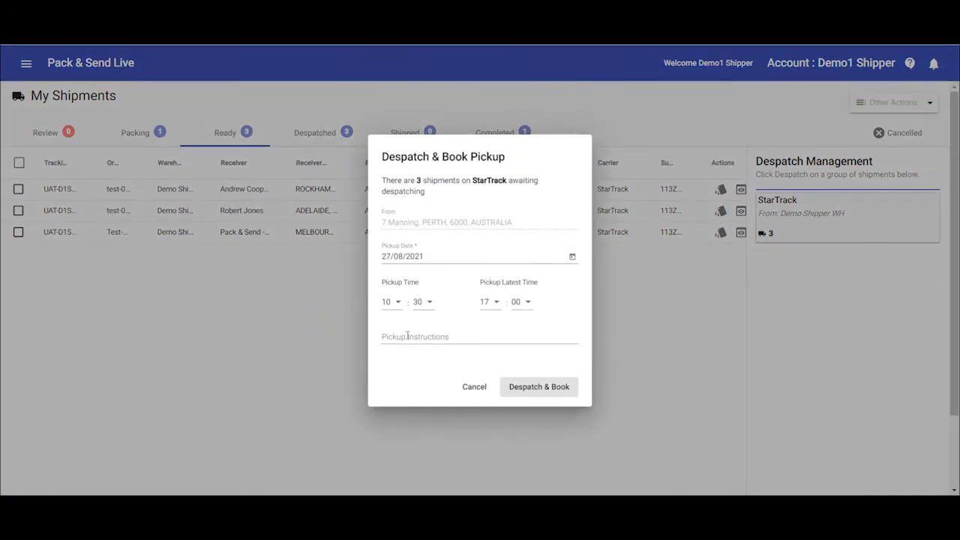
left_click(408, 336)
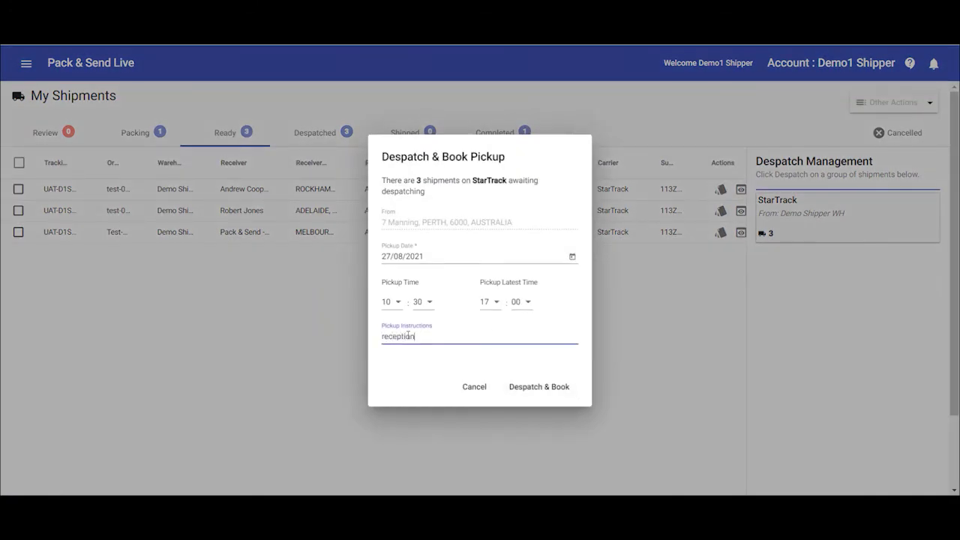
left_click(572, 257)
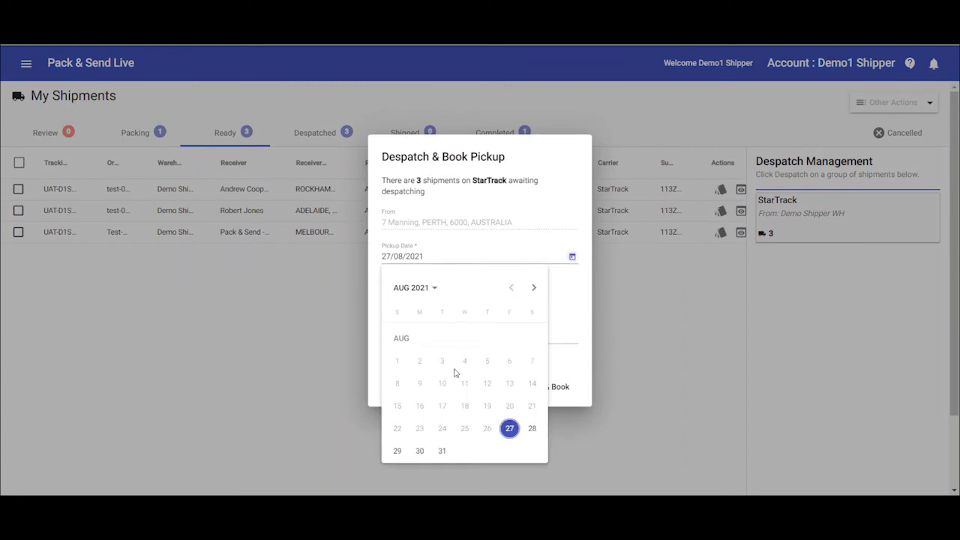
left_click(397, 450)
left_click(518, 387)
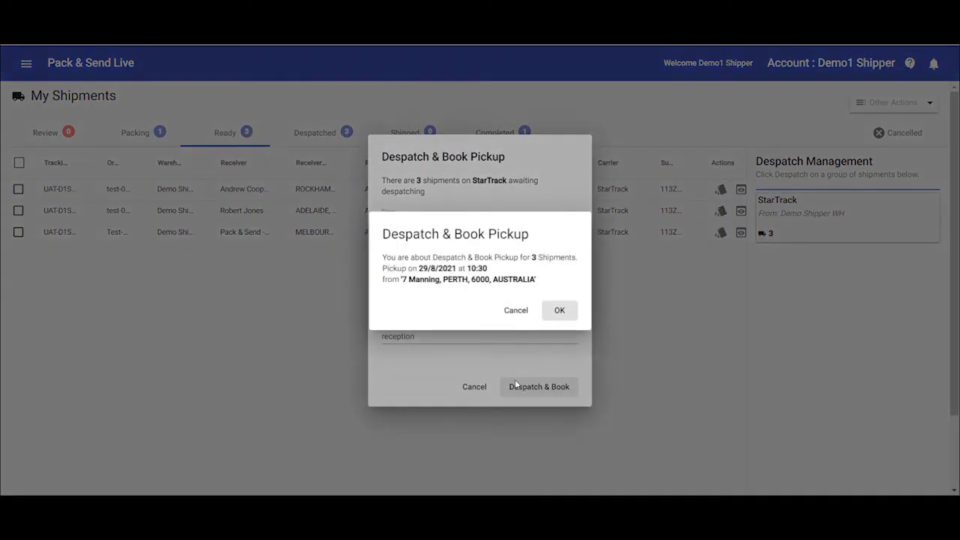
left_click(559, 310)
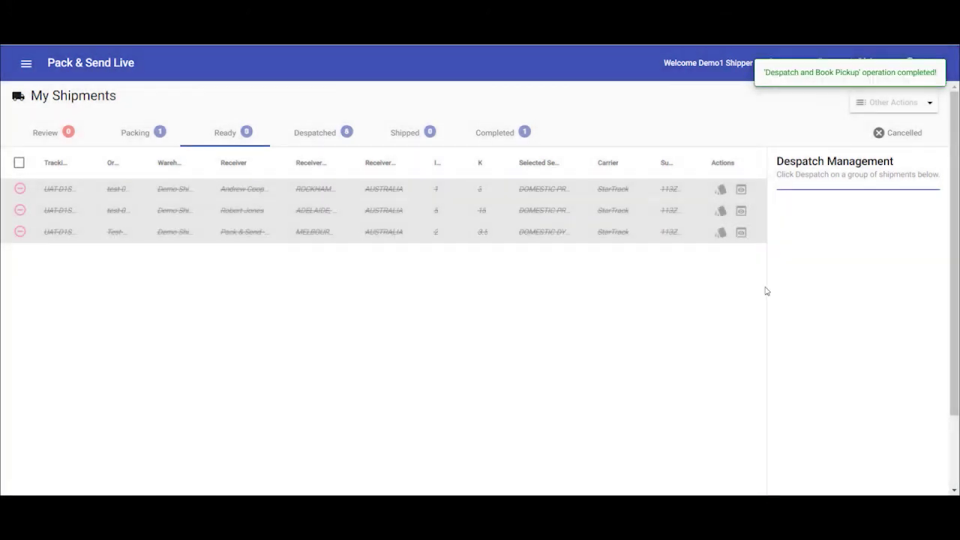
left_click(319, 134)
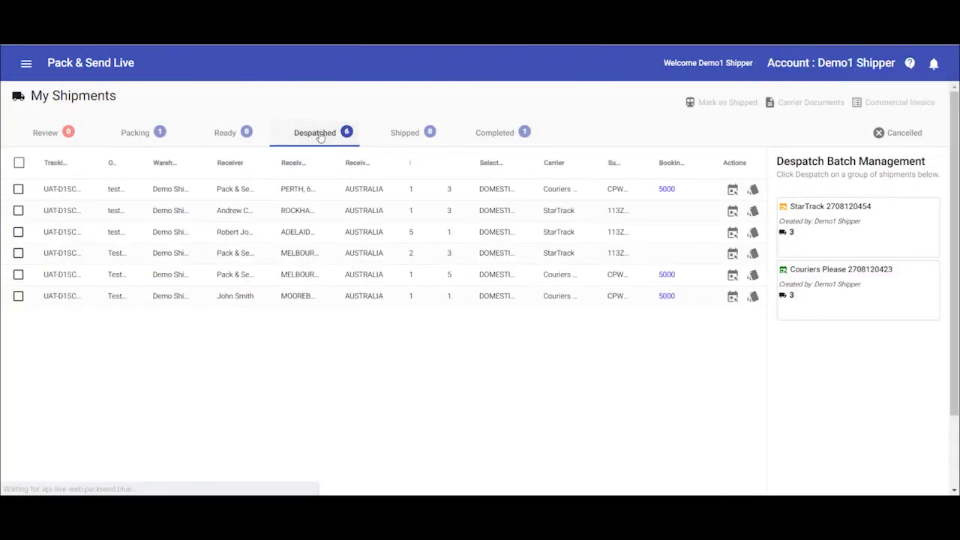
mouse_move(815, 251)
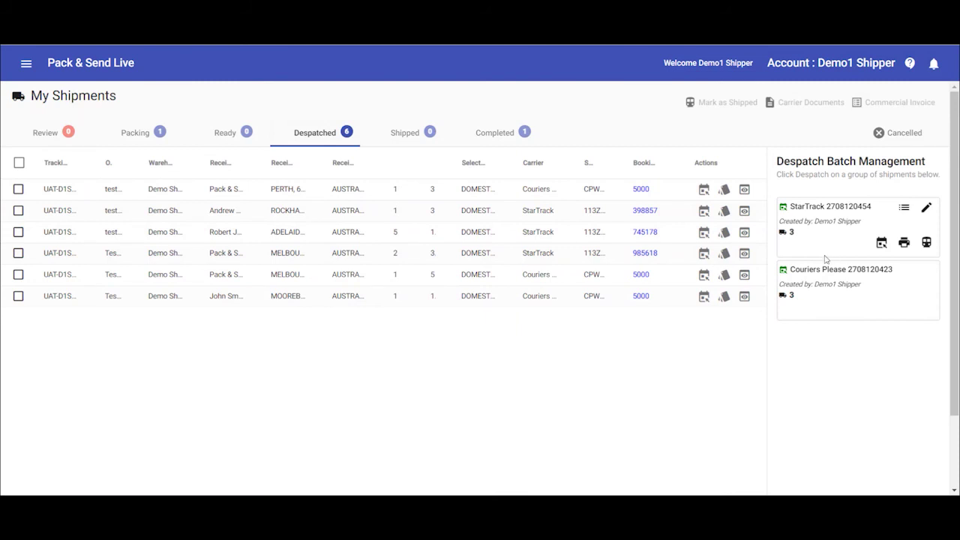
left_click(927, 243)
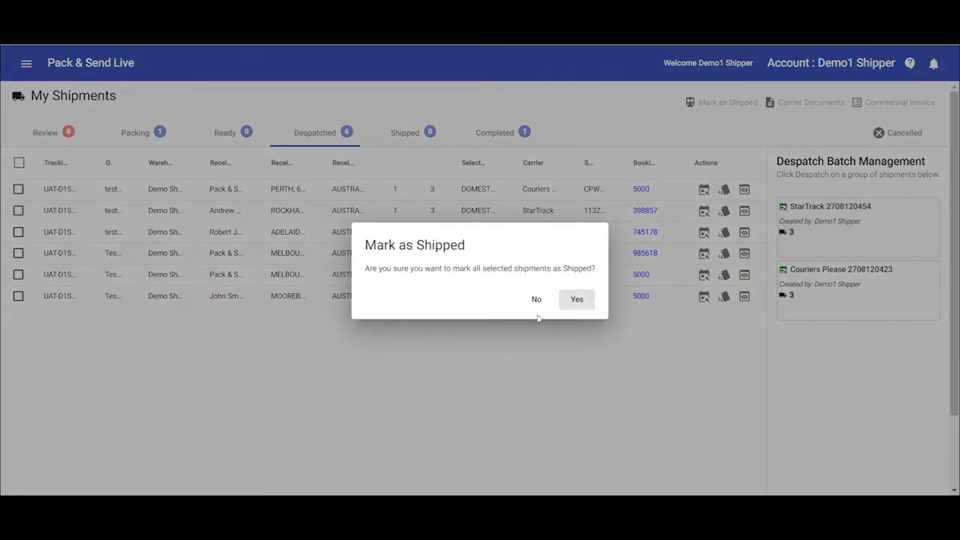
left_click(537, 300)
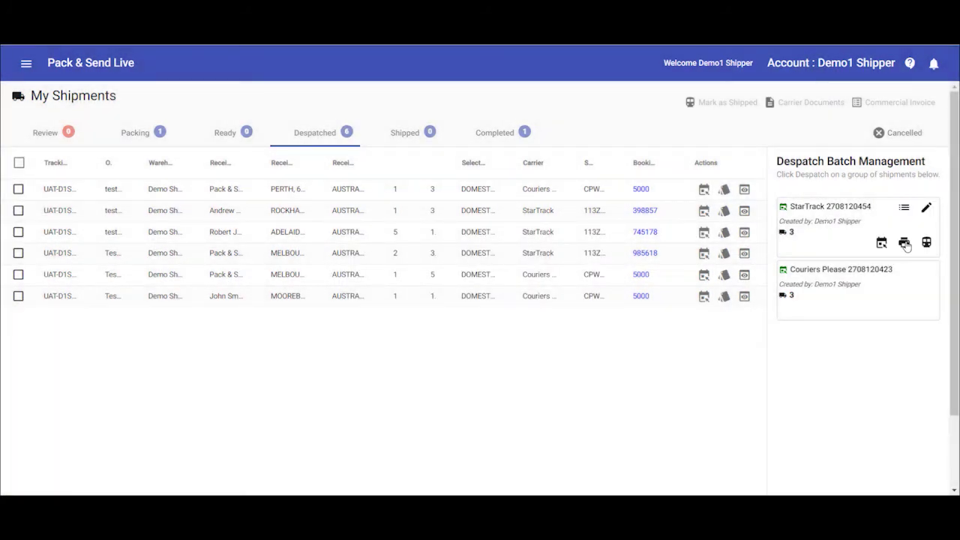
Print the StarTrack despatch batch's paperwork, and mark all of that batch's shipments as shipped
left_click(905, 243)
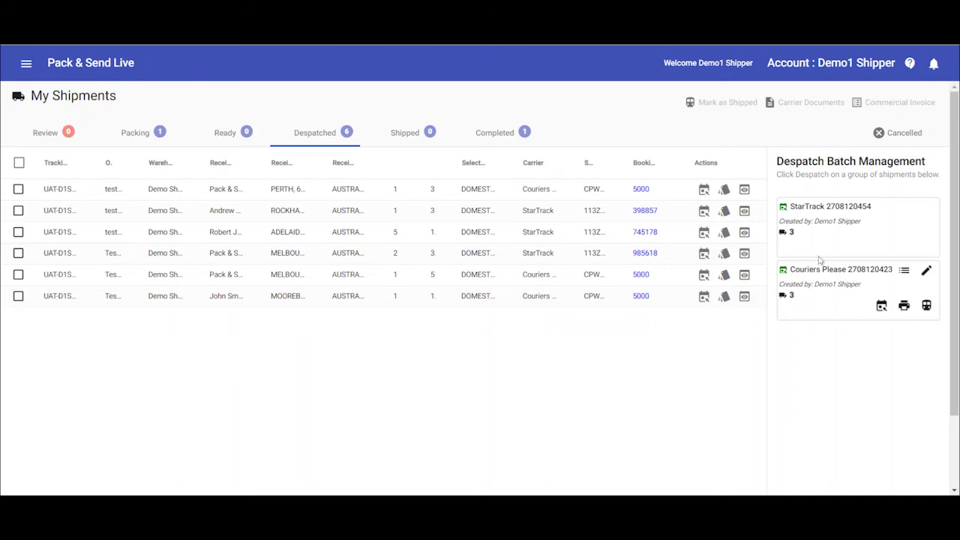
mouse_move(906, 252)
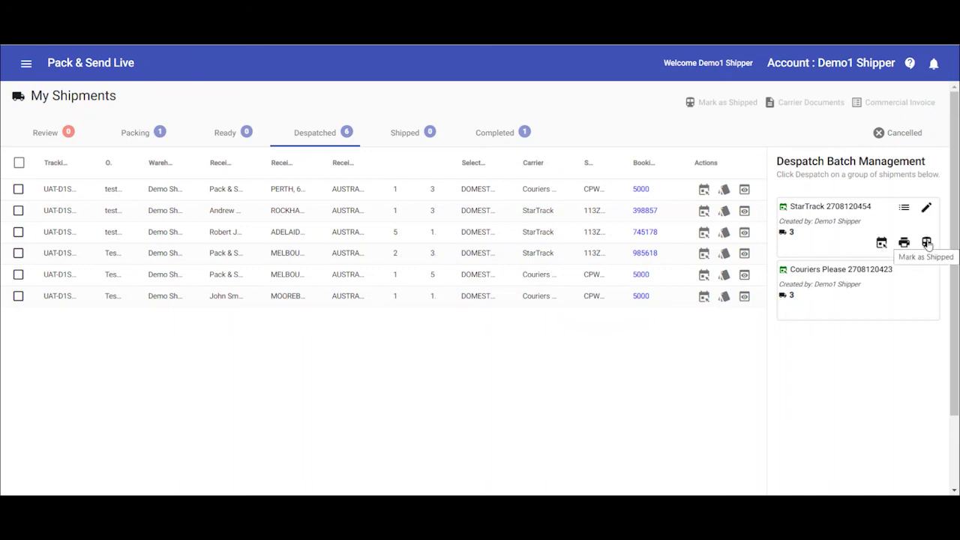
left_click(927, 243)
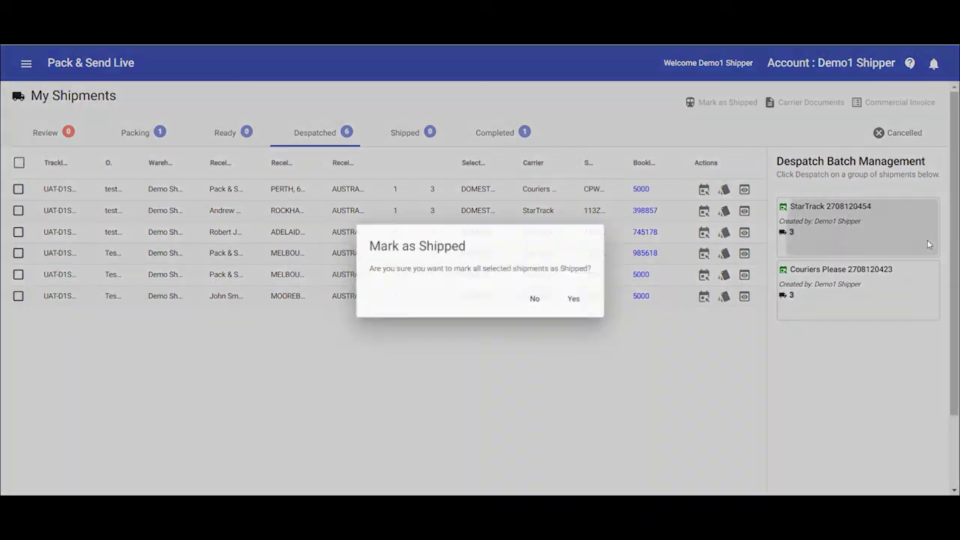
left_click(574, 300)
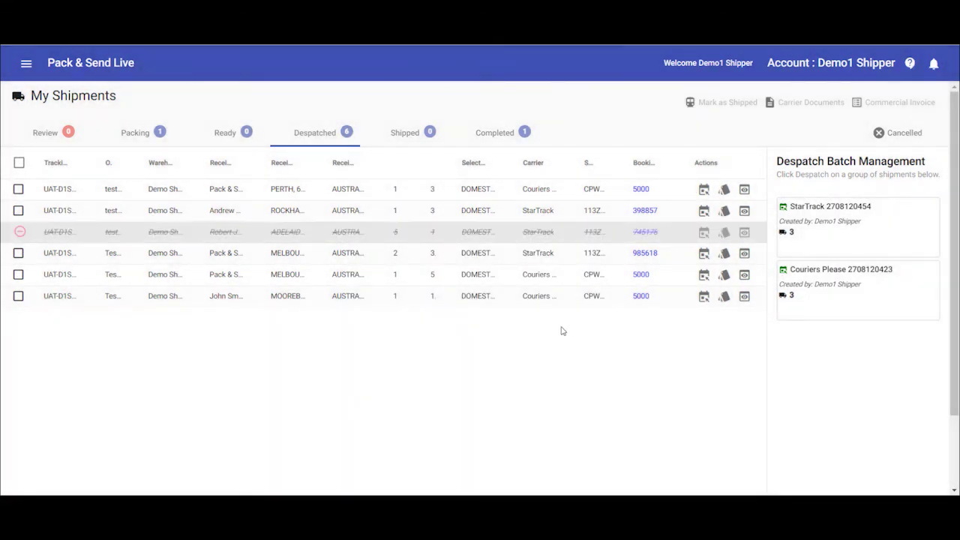
Select all the shipped StarTrack shipments and mark them as completed
left_click(405, 135)
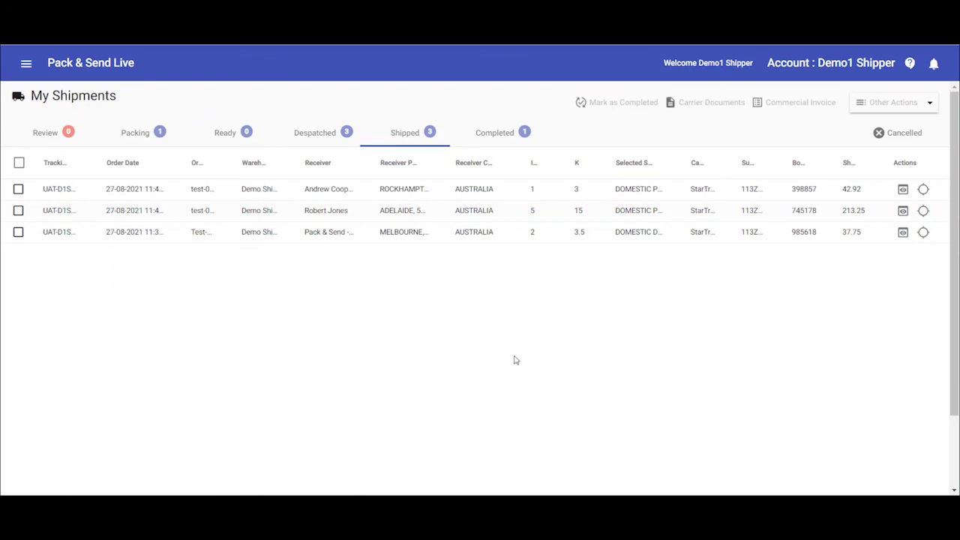
left_click(19, 162)
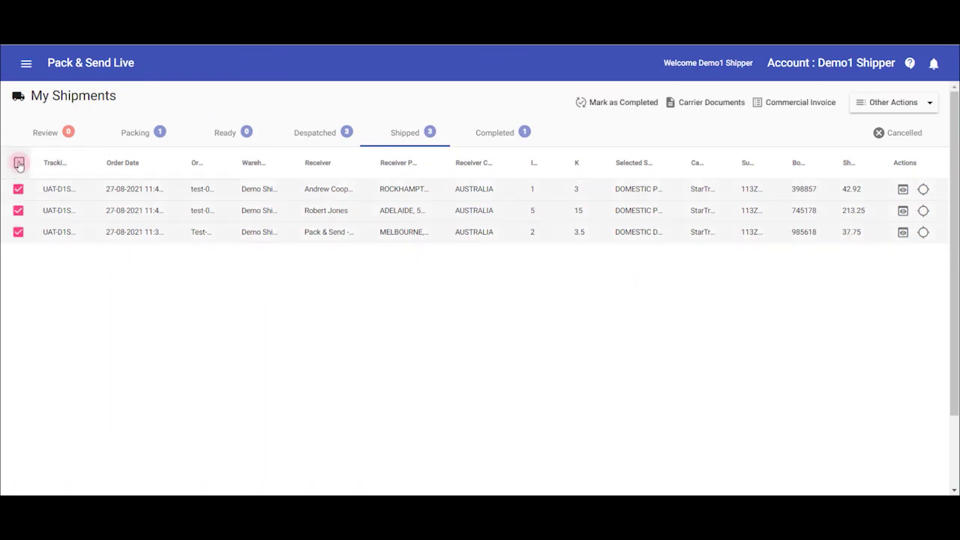
left_click(628, 102)
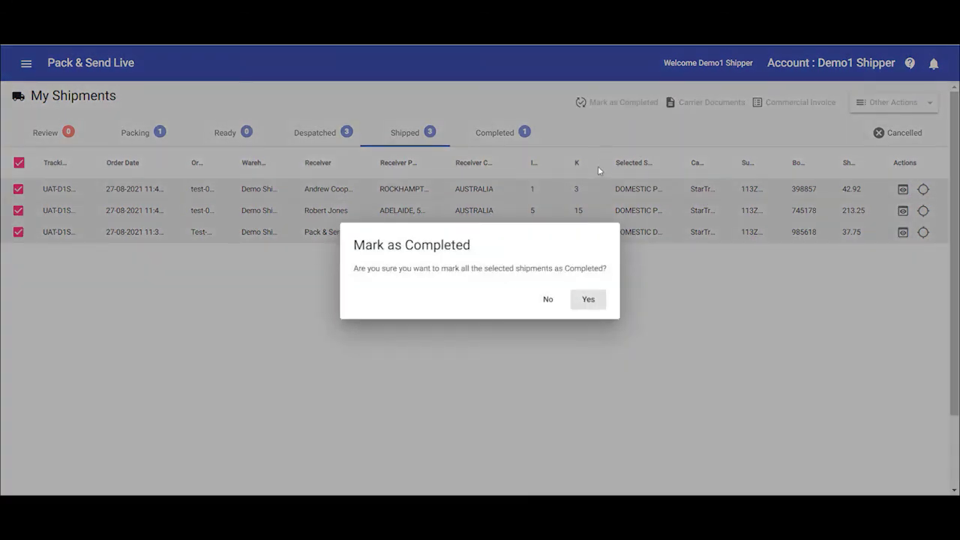
left_click(590, 301)
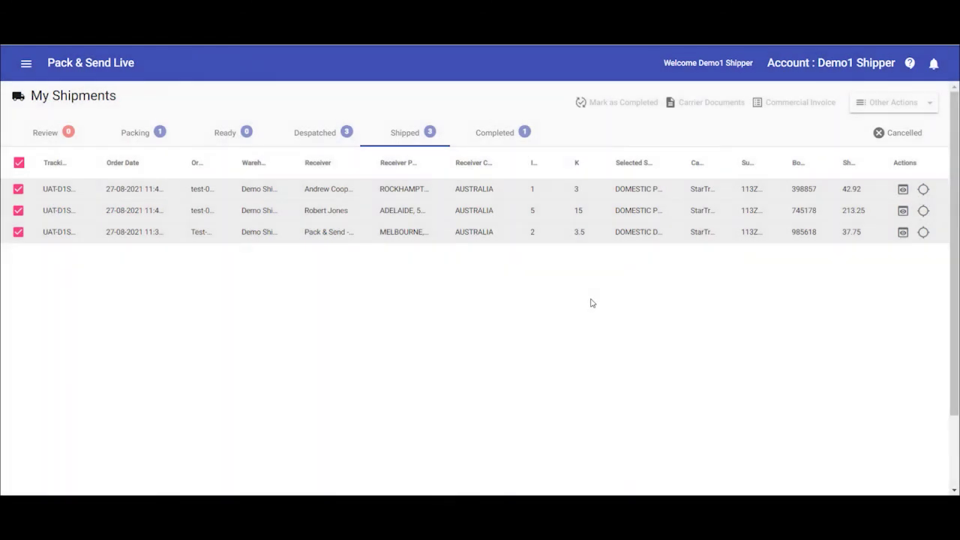